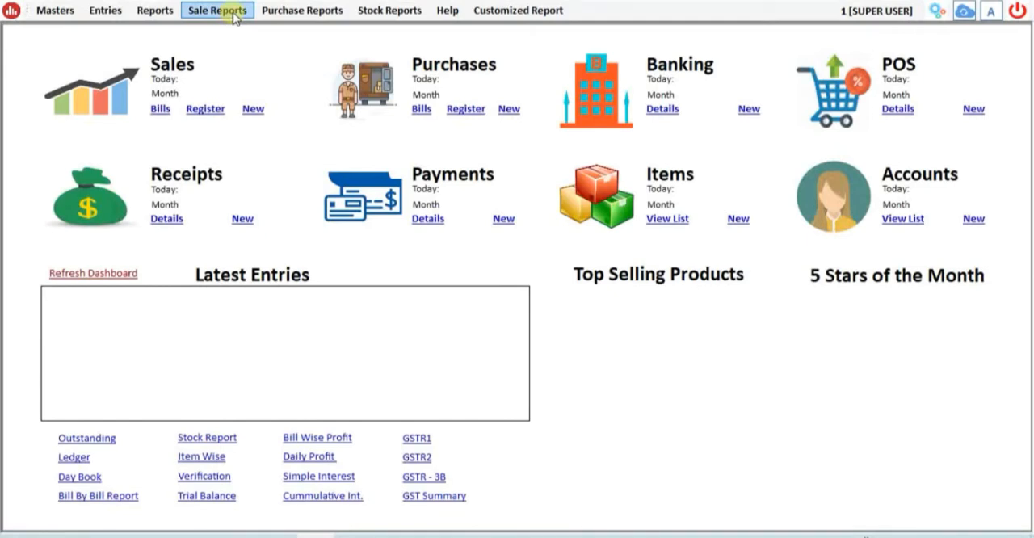
- Open the settings of the items master list and turn on Require Salt
click(52, 10)
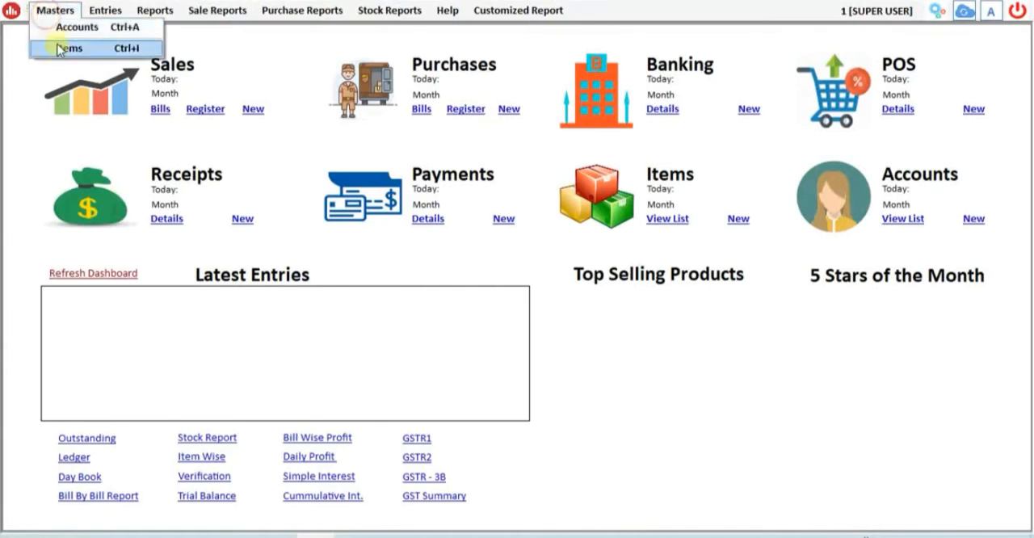
click(58, 48)
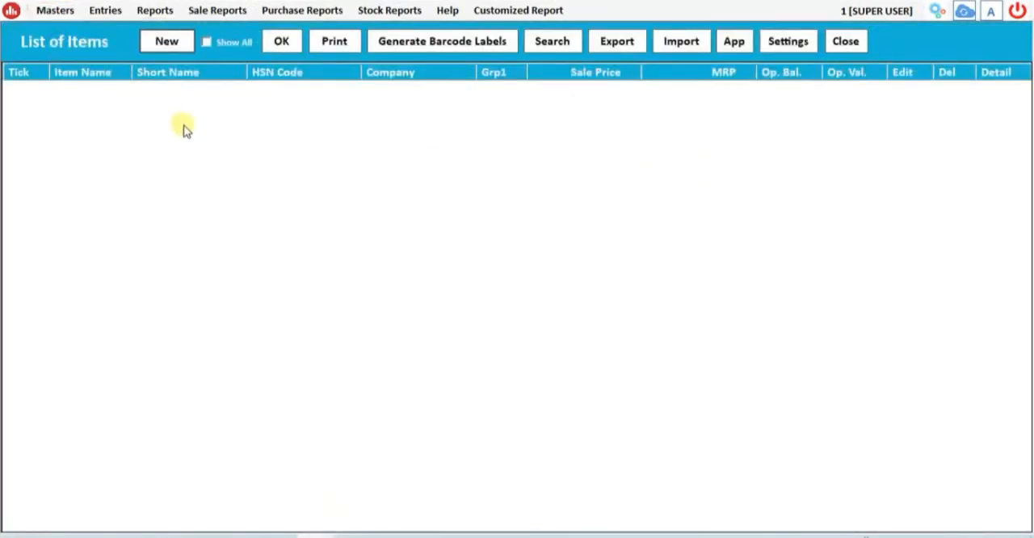
click(794, 44)
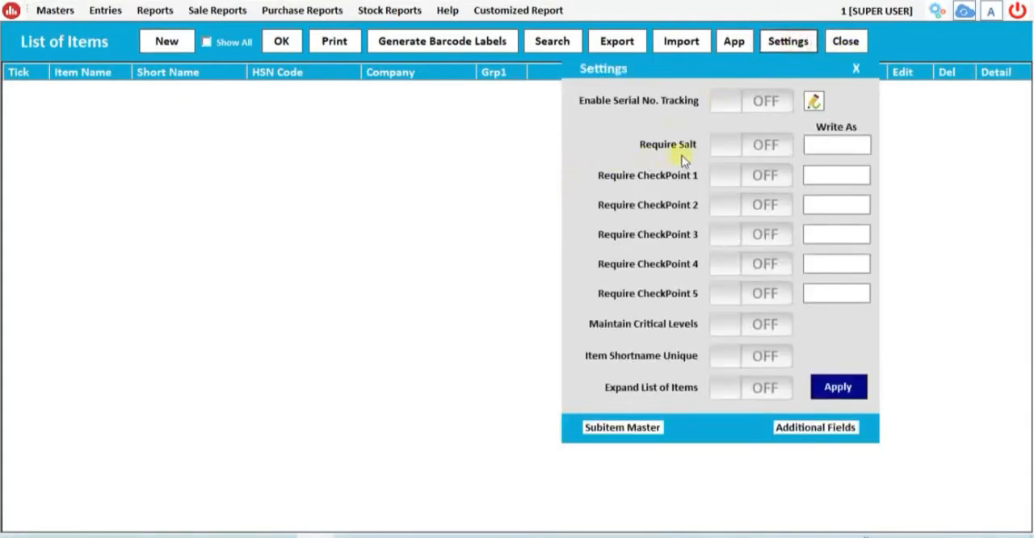
click(739, 152)
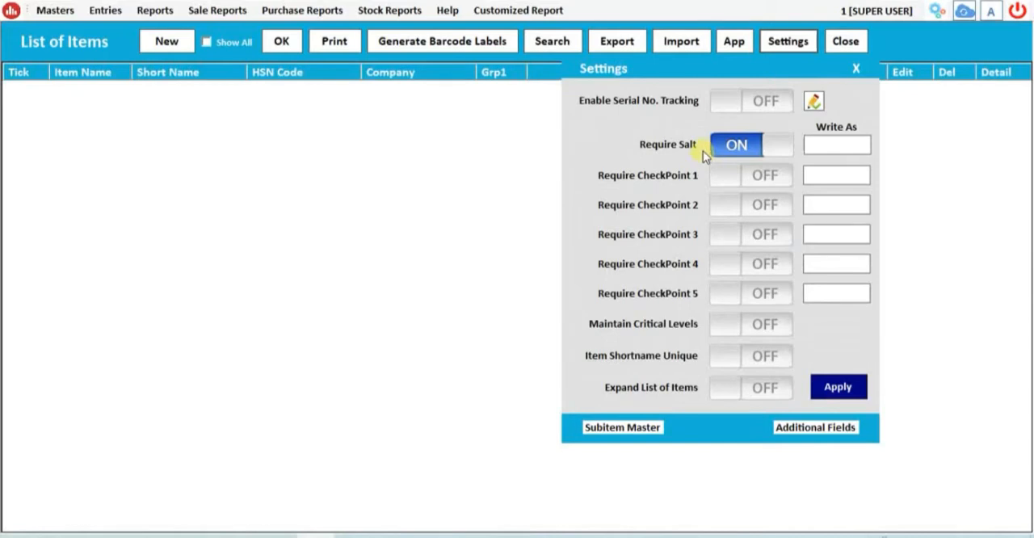
- In the Subitem Master, set the number of sub items to 1 and name the first one Batch
click(623, 428)
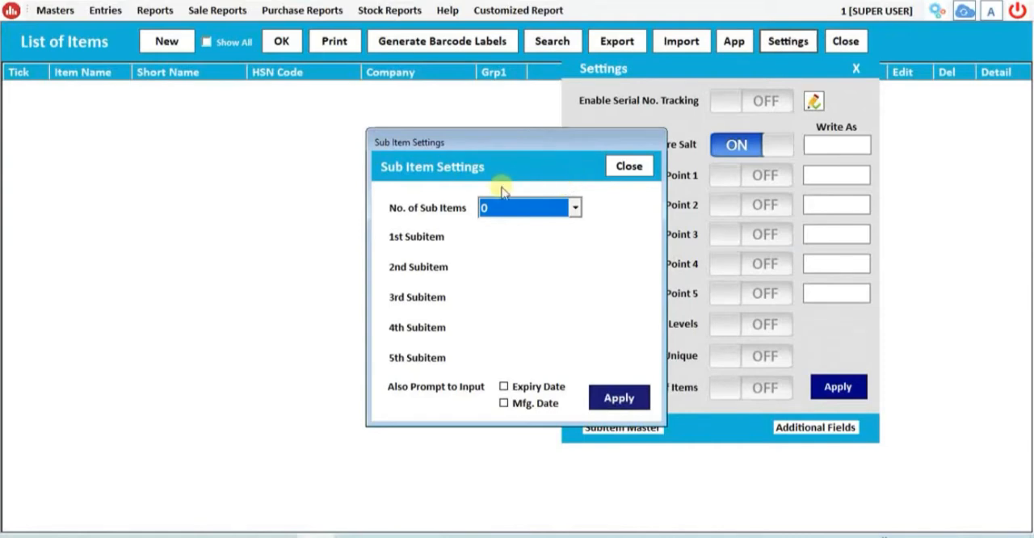
click(541, 208)
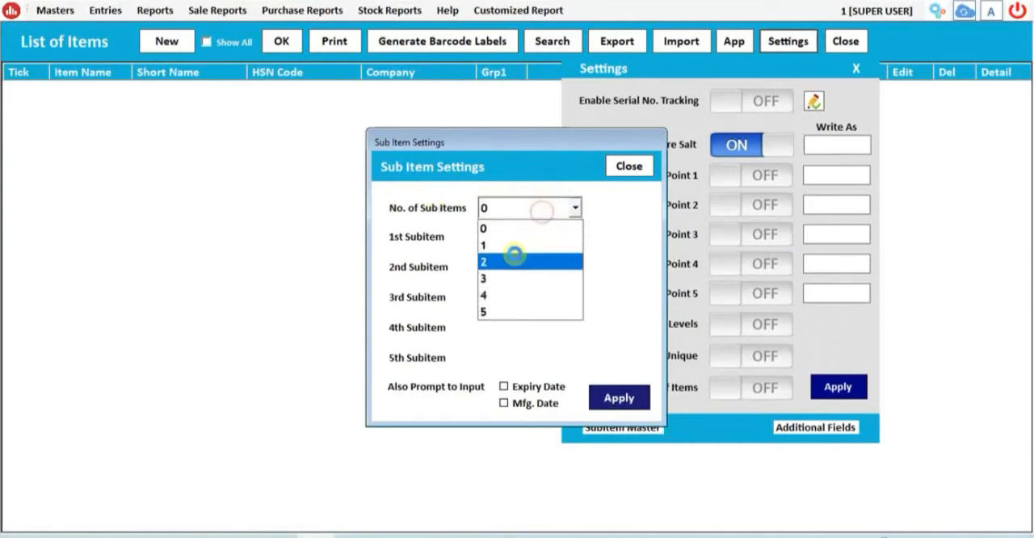
click(521, 244)
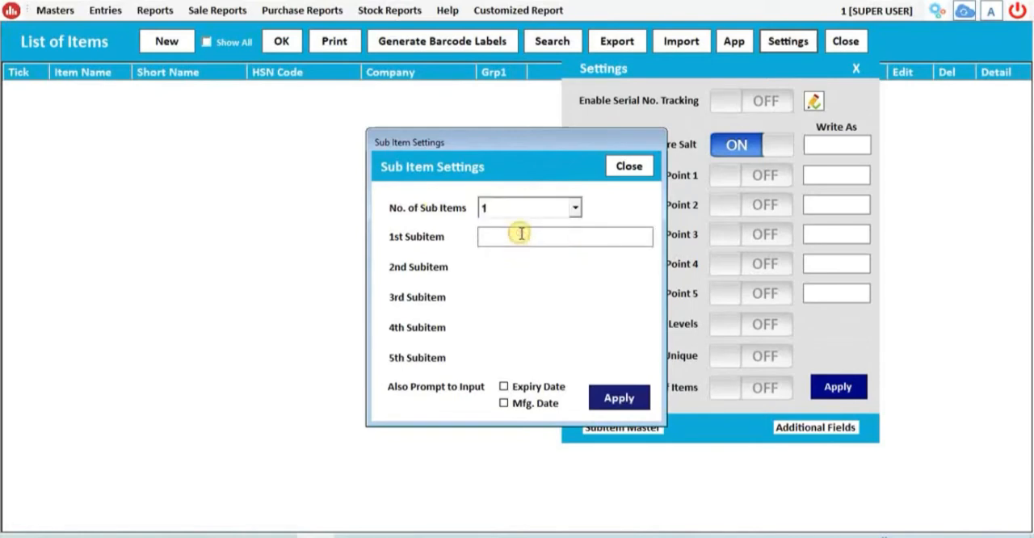
text(BAtch)
key(BackSpace)
key(BackSpace)
key(BackSpace)
key(BackSpace)
text(atch)
- Enable the Expiry Date and Mfg. Date input prompts, then apply the sub item settings and the item settings
click(529, 387)
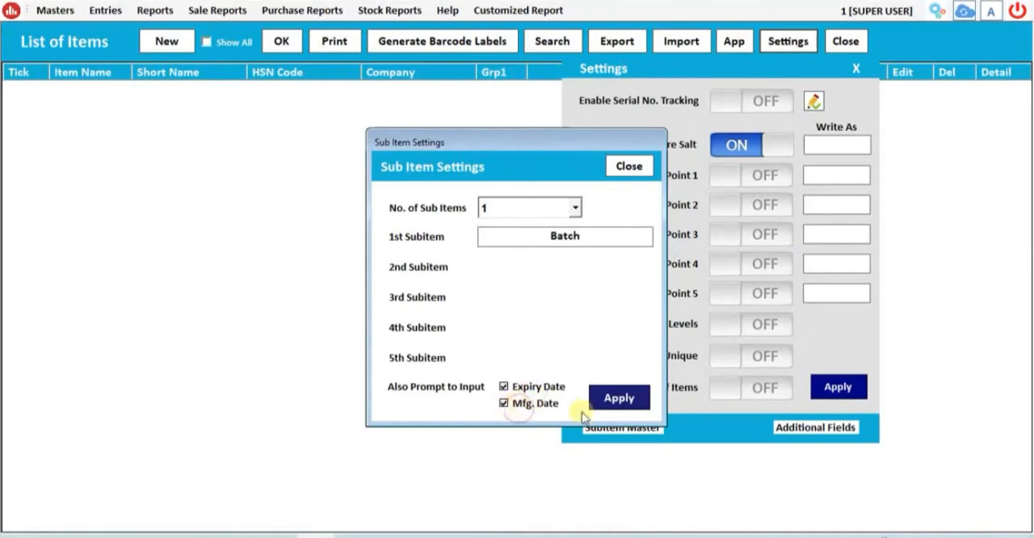
click(616, 399)
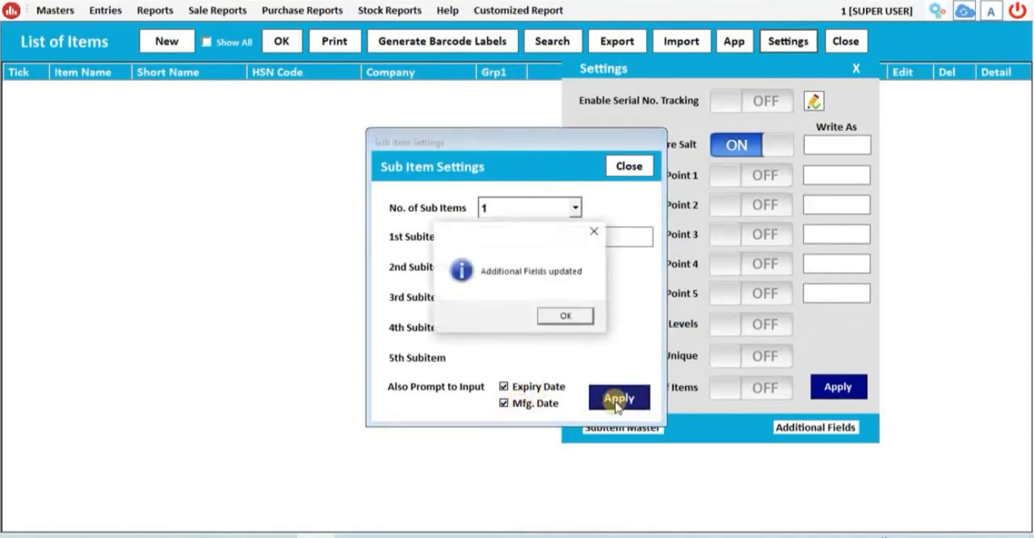
click(566, 315)
click(628, 167)
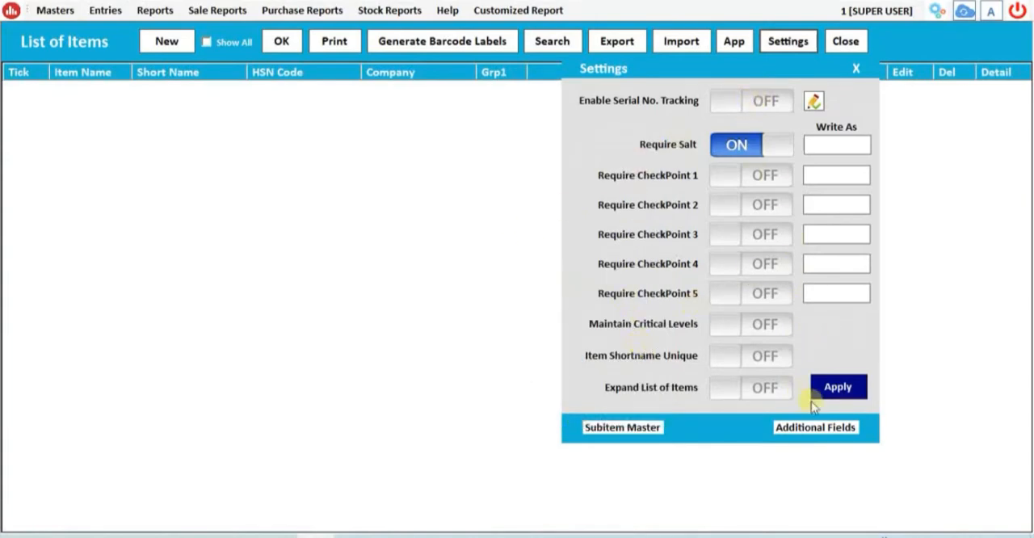
click(837, 393)
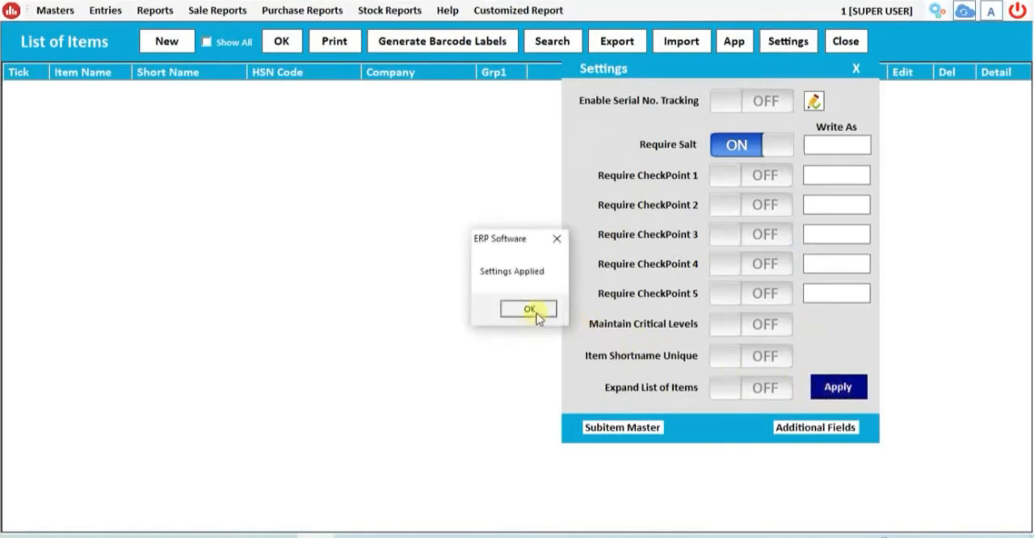
click(531, 312)
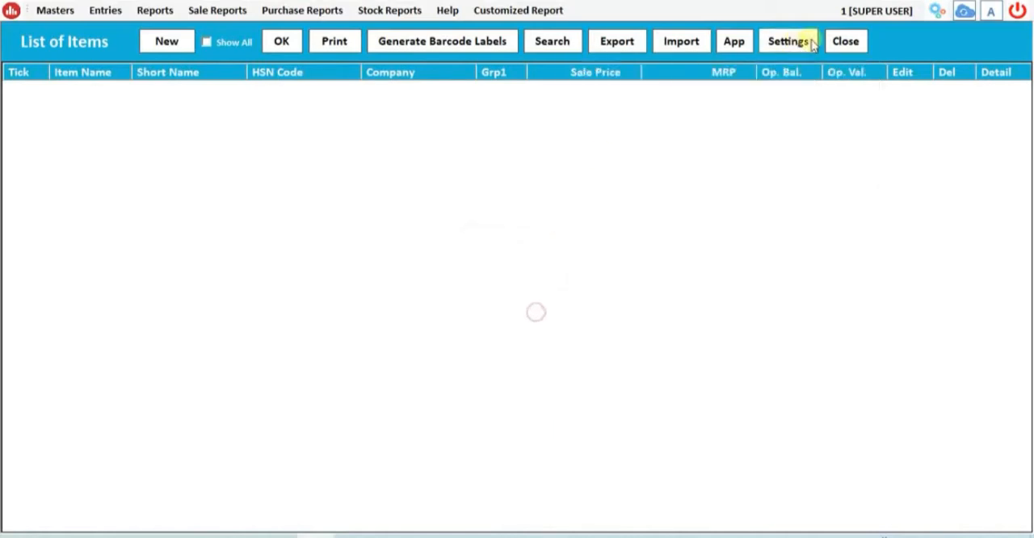
- Create a new item named Terminator 5Ltr with the short name tn
click(166, 43)
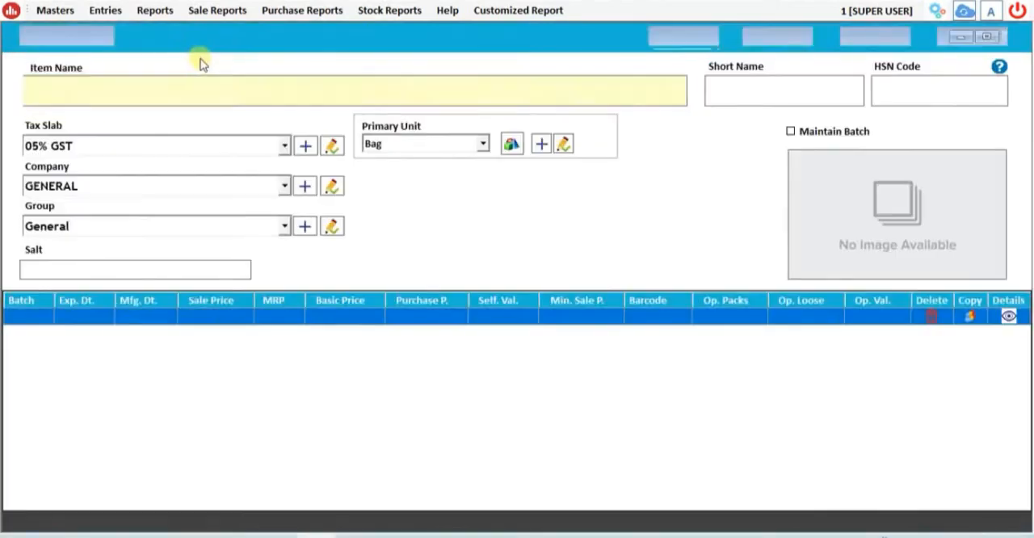
text(Term)
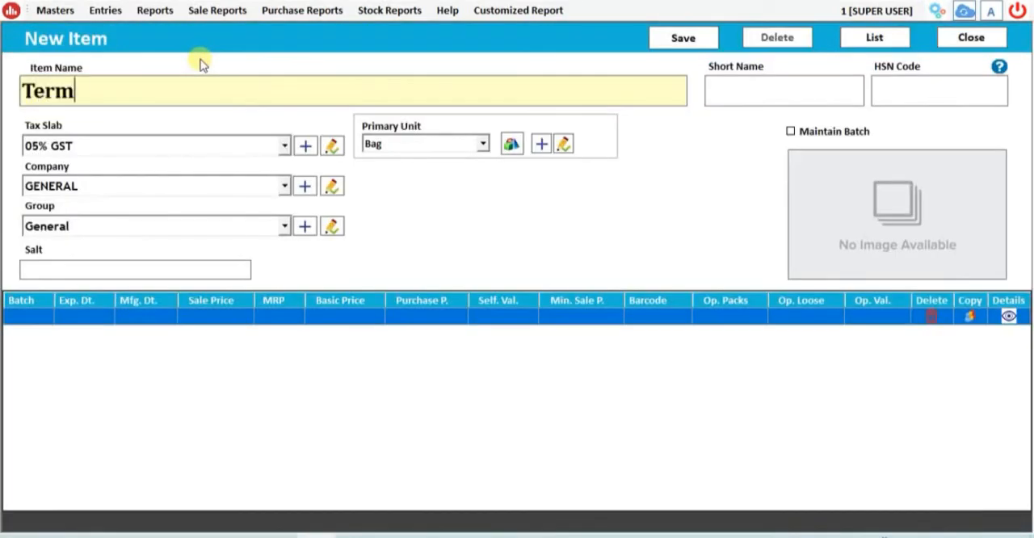
text(inator)
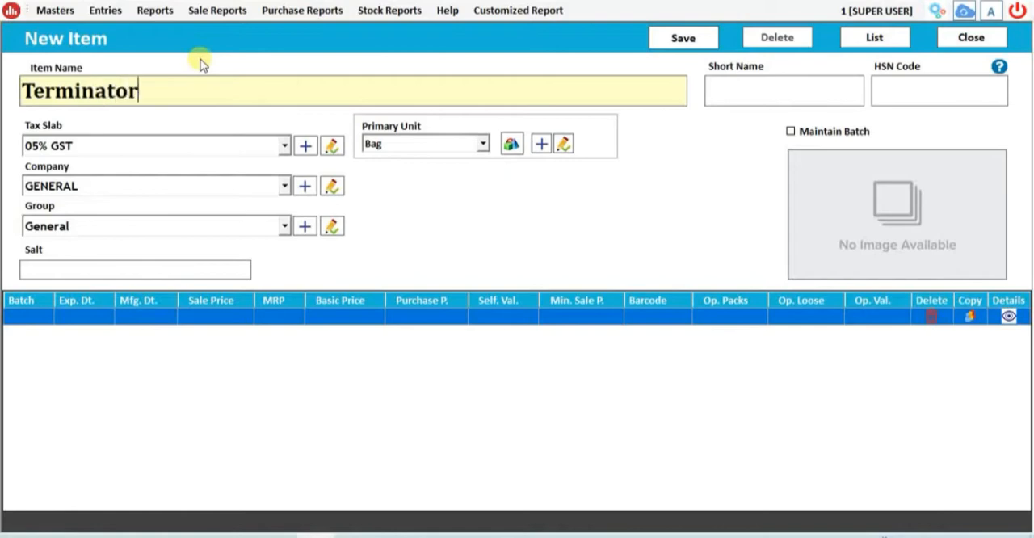
key(Tab)
text(tn)
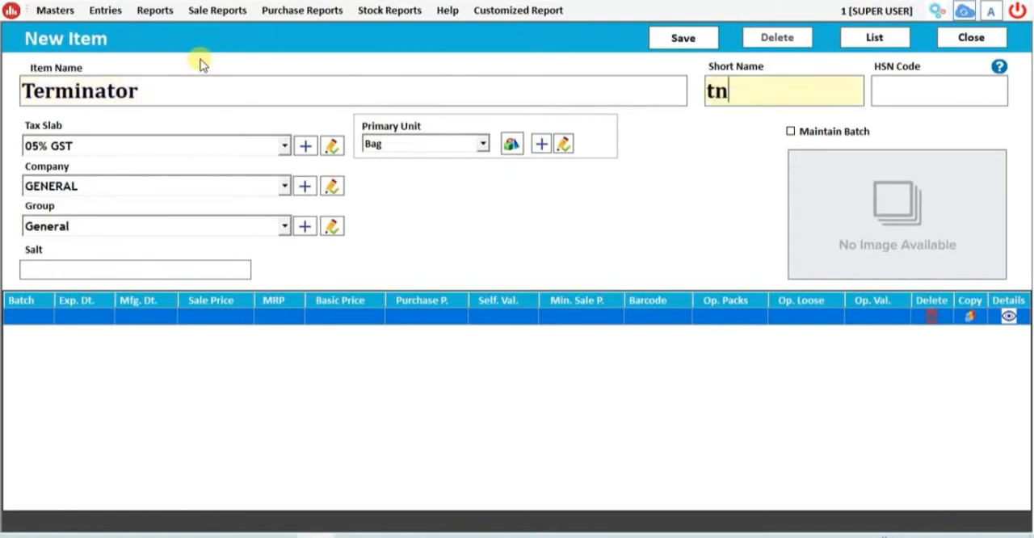
text( 5)
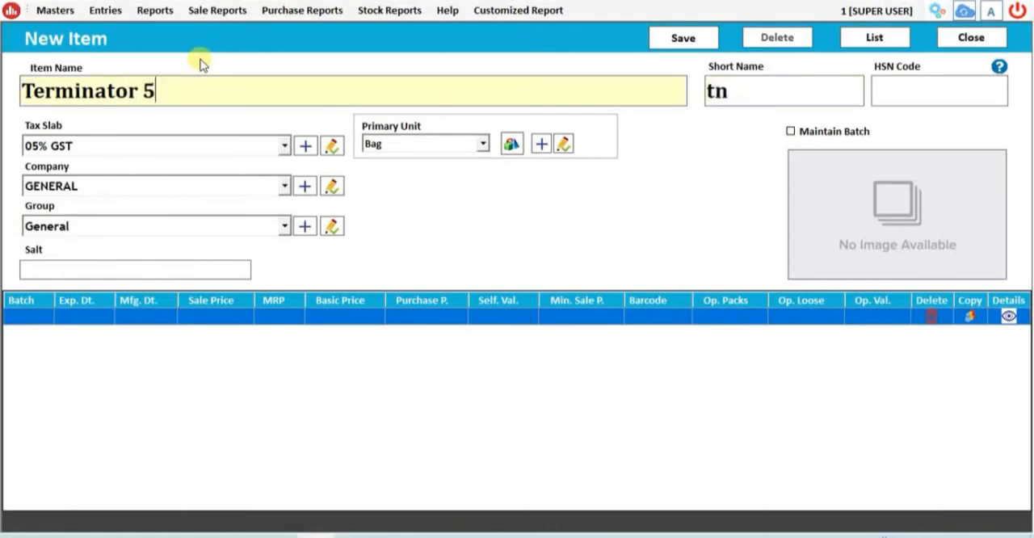
text(L)
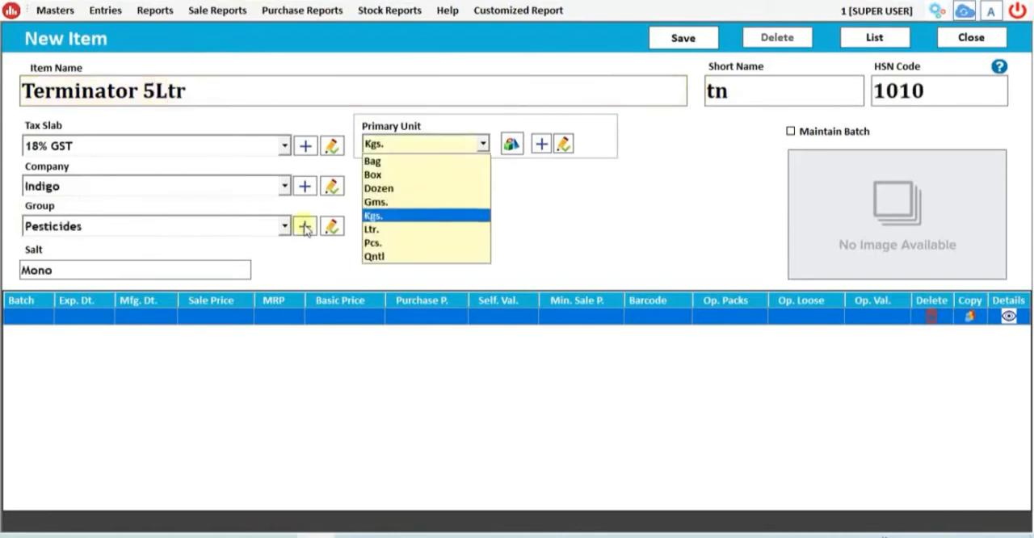
- Set HSN code 1010, tax slab 18% GST, company Indigo, group Pesticides, salt Mono and primary unit Pcs. for the item
key(Down)
key(Down)
key(Down)
key(Up)
key(Return)
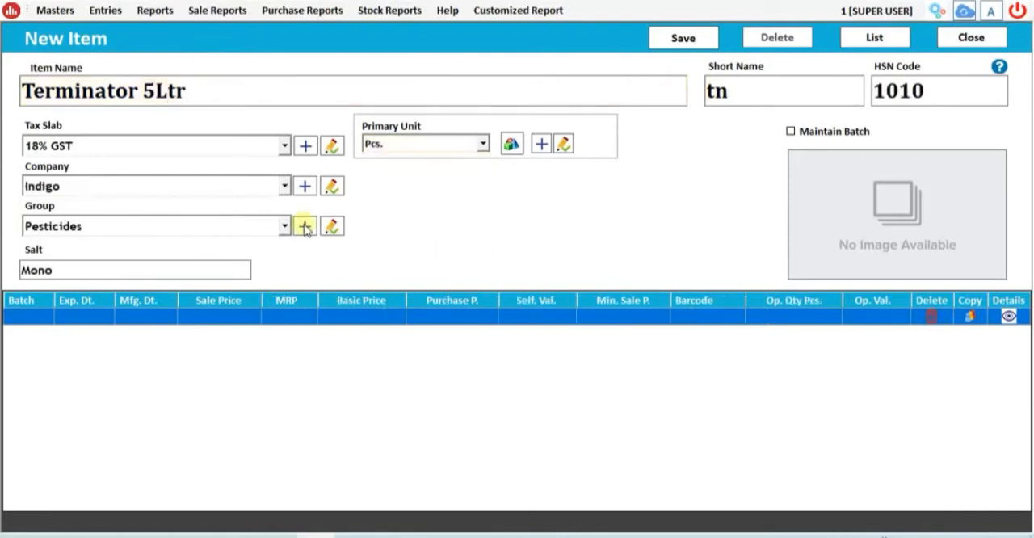
- Add the alternate unit Ltr. with a conversion factor of 5 and keep the price per Pcs
click(512, 147)
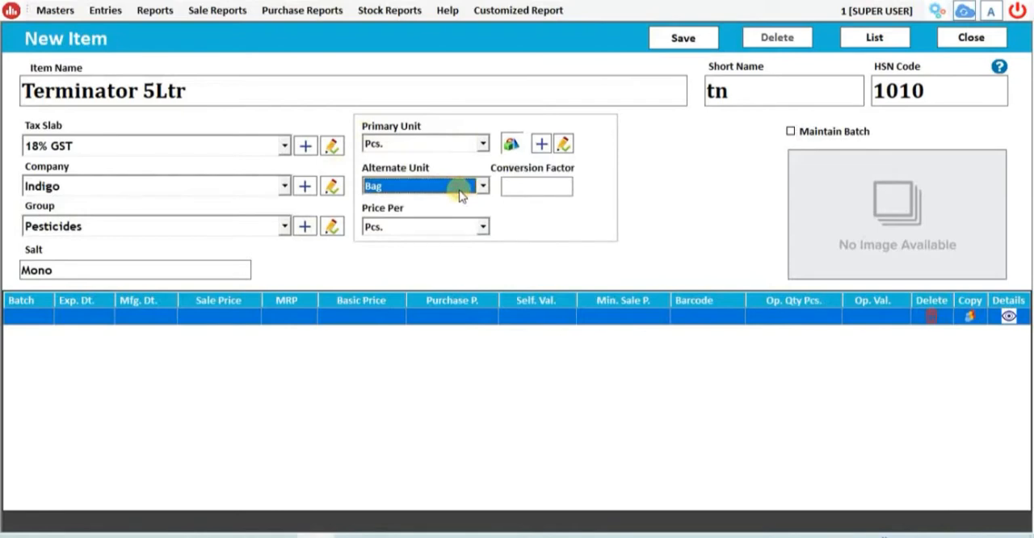
click(461, 194)
key(l)
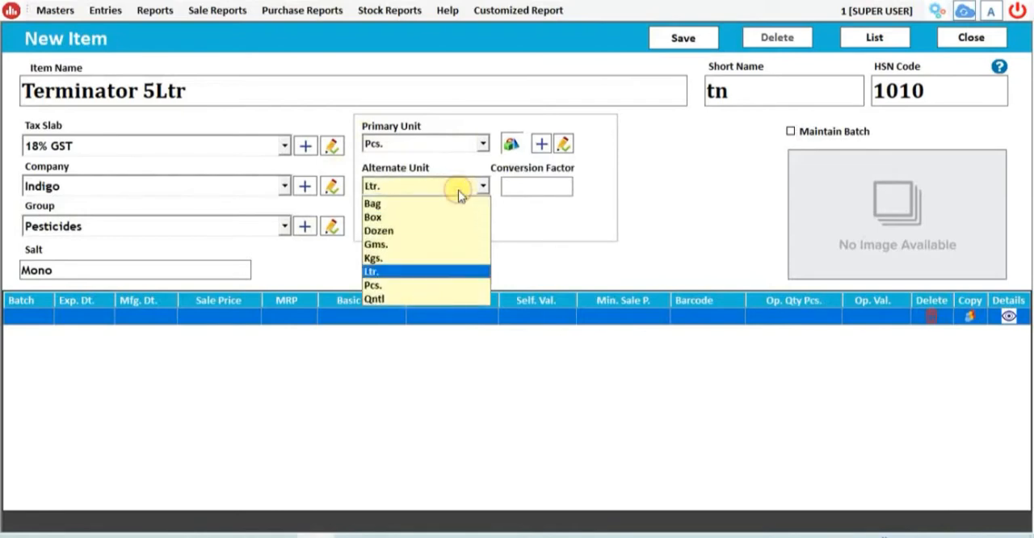
key(Return)
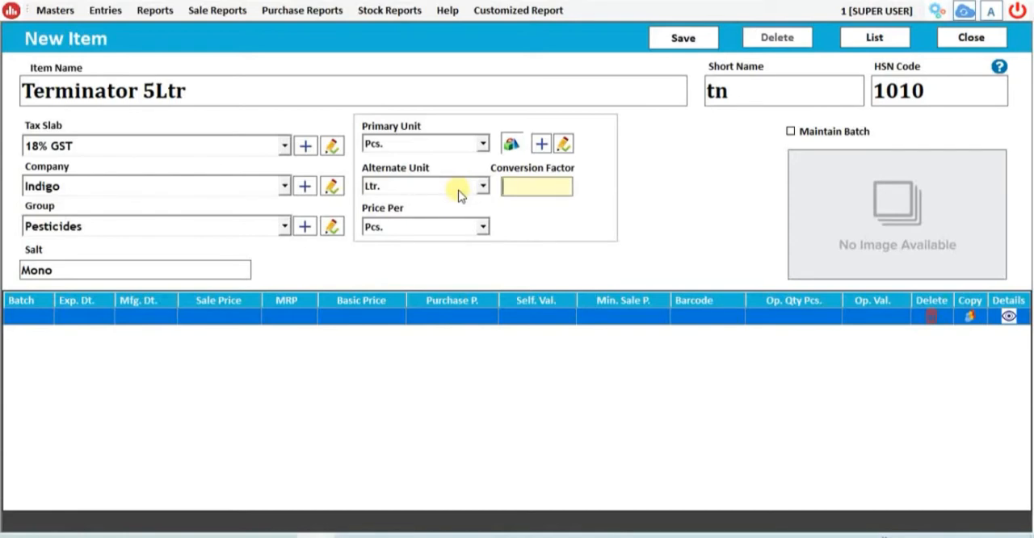
text(5)
key(Tab)
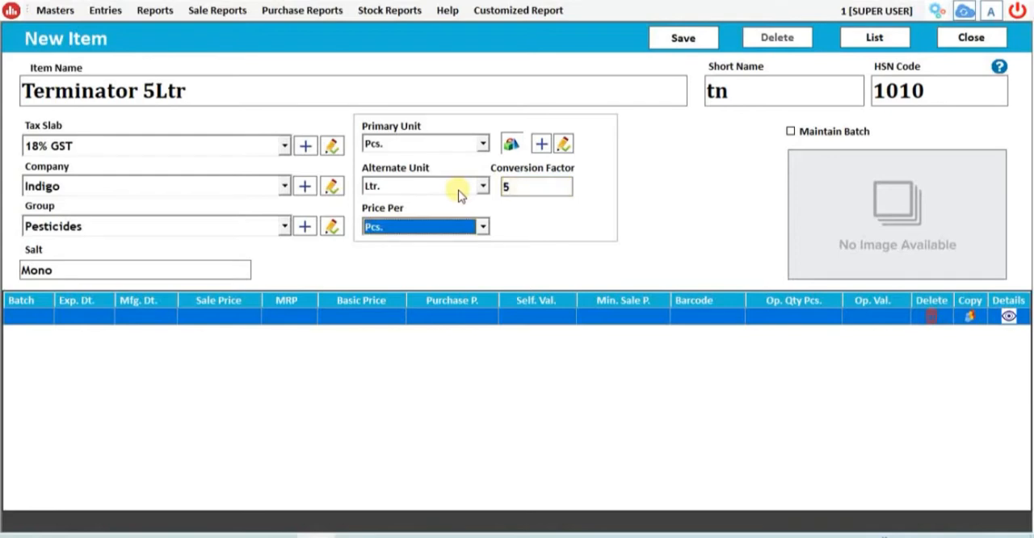
key(Down)
key(Up)
key(Down)
key(Up)
key(Tab)
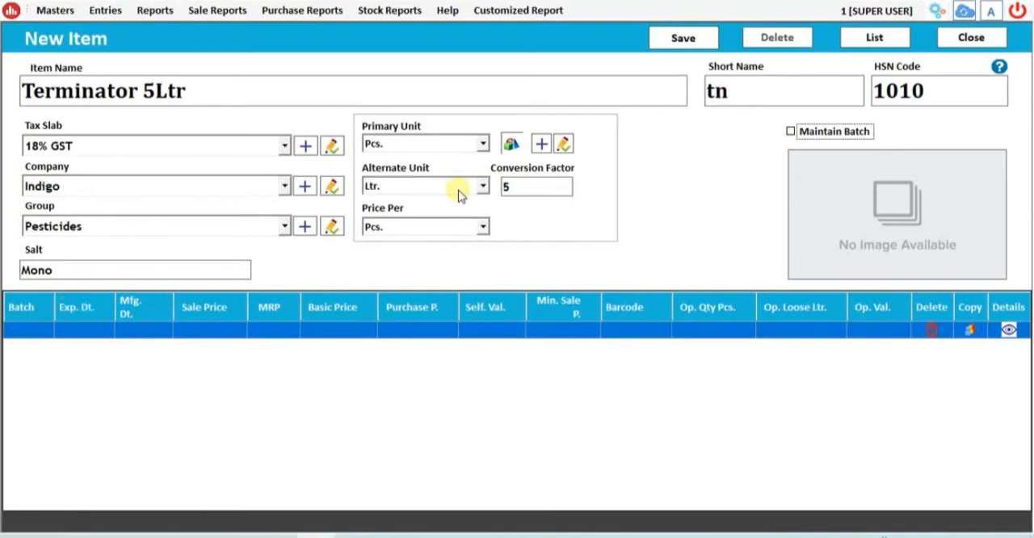
- Turn on Maintain Batch for the item and enter batch number 1020 in the first batch row
key(space)
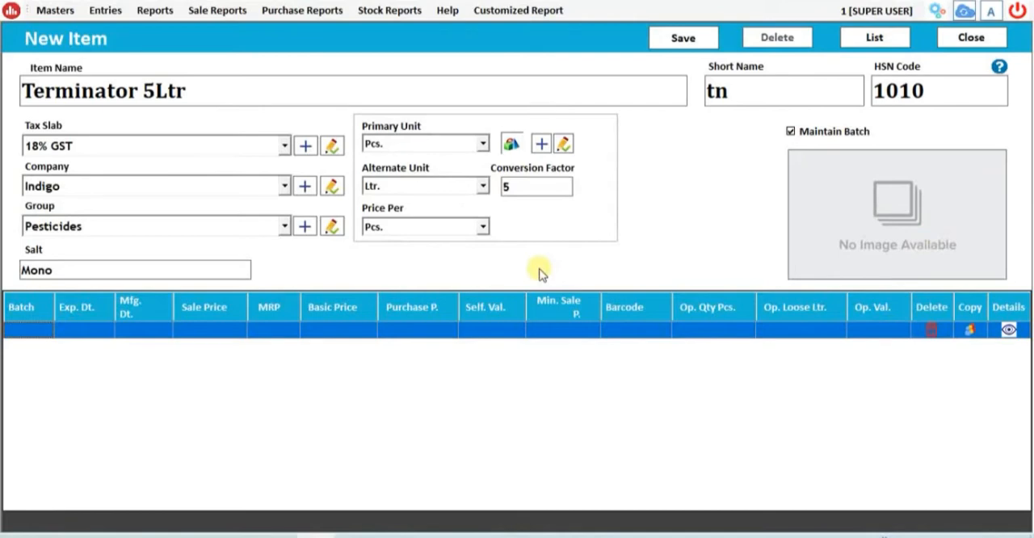
text(1010)
key(BackSpace)
key(BackSpace)
key(BackSpace)
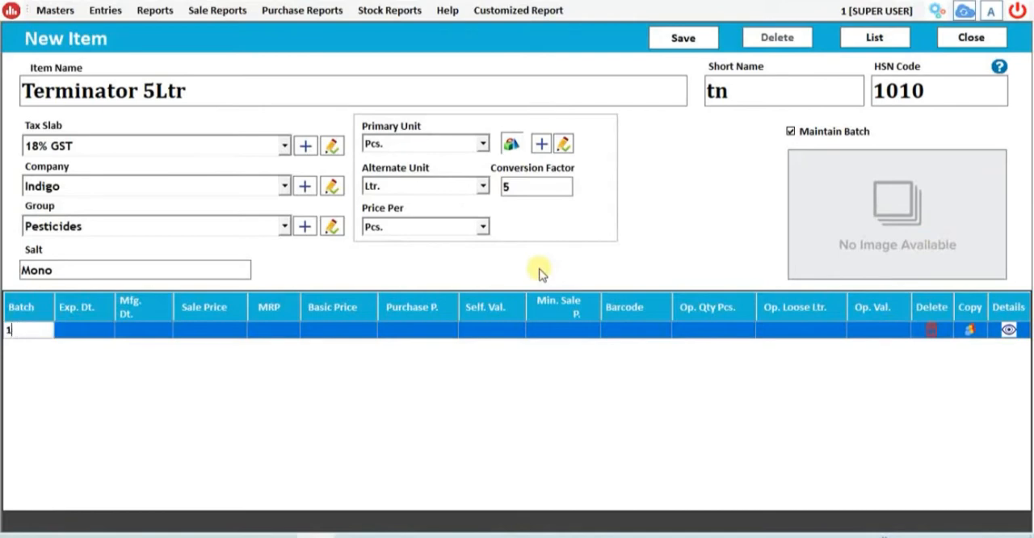
key(BackSpace)
text(1020)
key(Return)
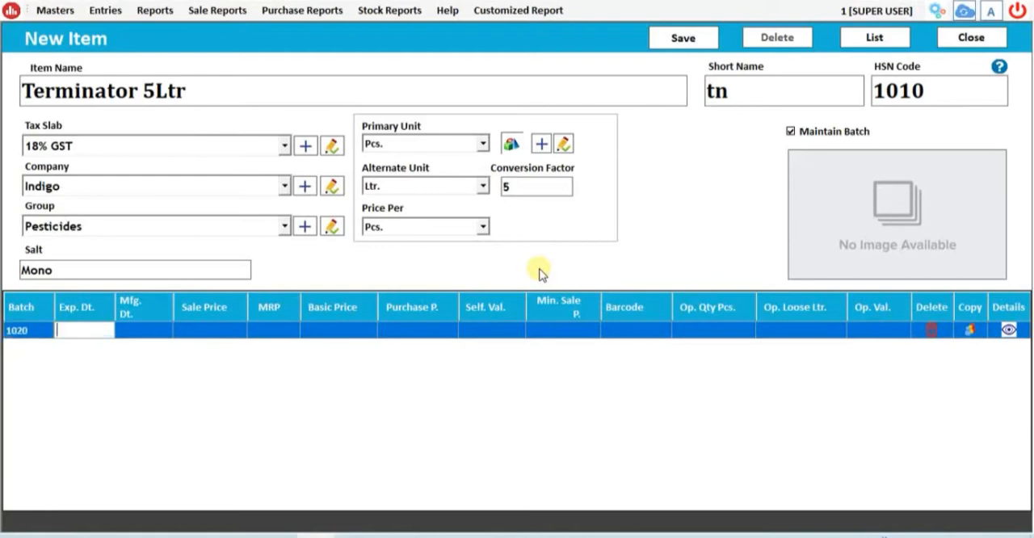
- Set batch 1020's expiry date to 12/2022 and its manufacturing date to 11/2019
text(12)
text(/)
text(2022)
key(Return)
text(11/2019)
key(Return)
- Enter sale price 200, MRP 250, basic price 180 and purchase price 190 for the batch
text(200)
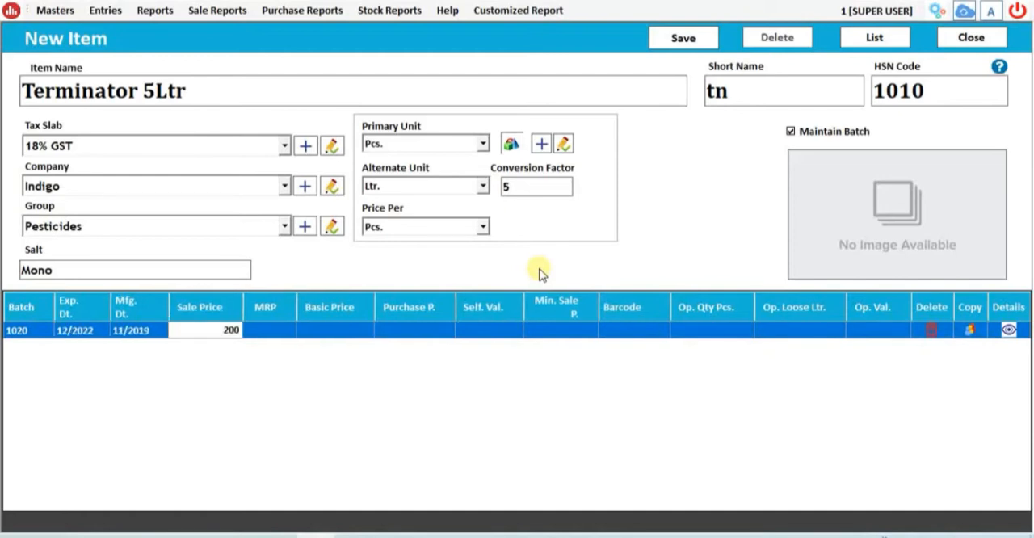
key(Return)
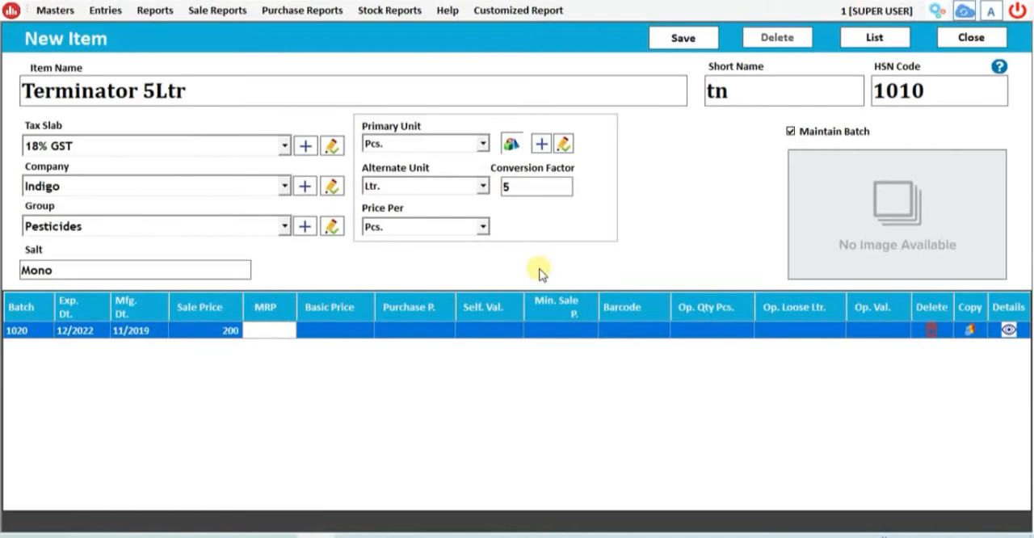
text(250)
key(Return)
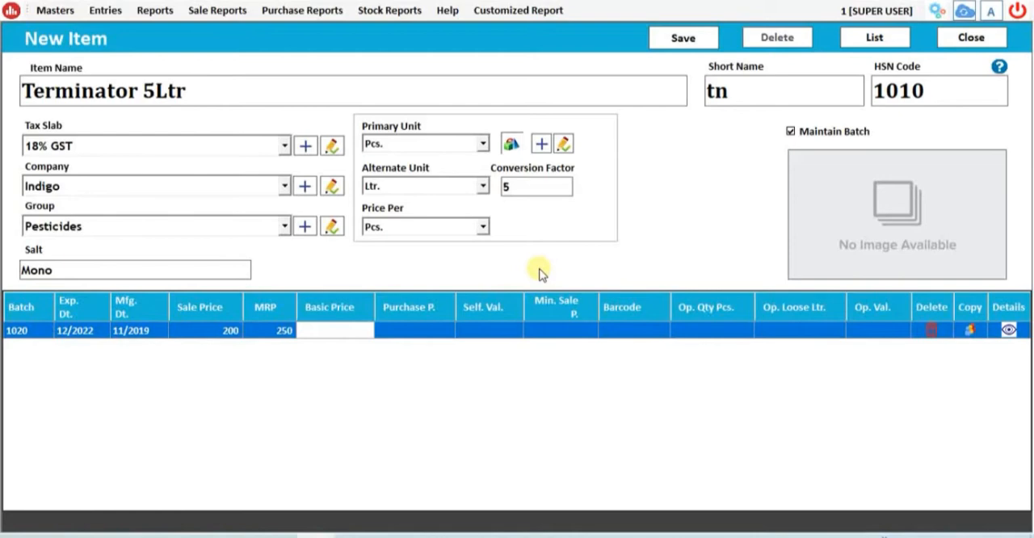
text(180)
key(Return)
text(190)
key(Return)
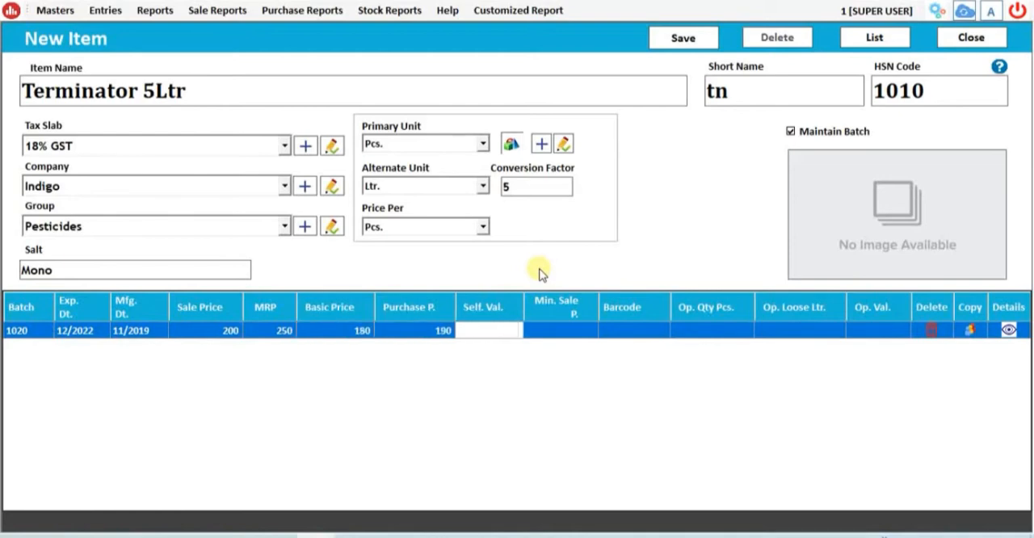
- Leave the remaining batch fields blank and save the new item
key(Return)
key(Return)
key(Return)
key(Return)
key(Return)
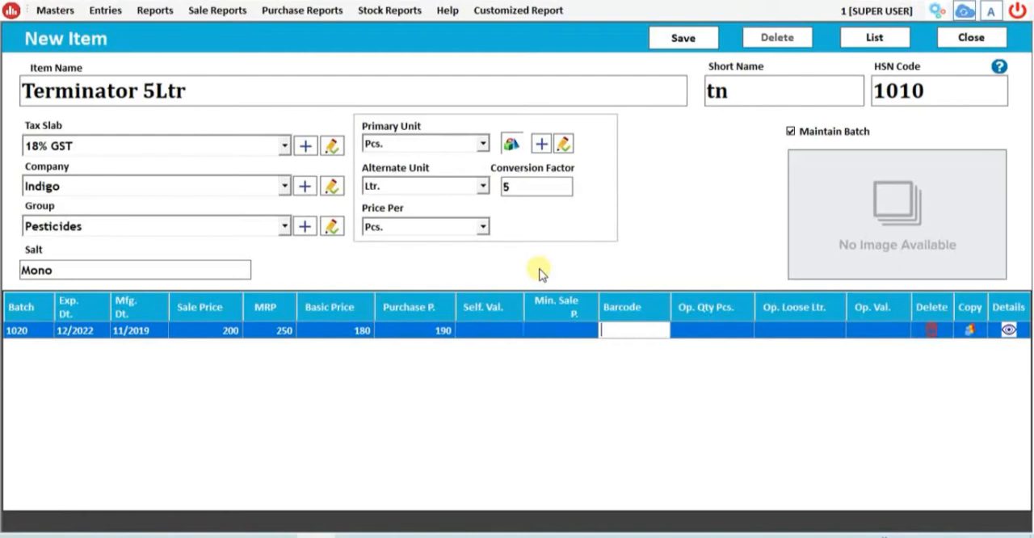
key(Return)
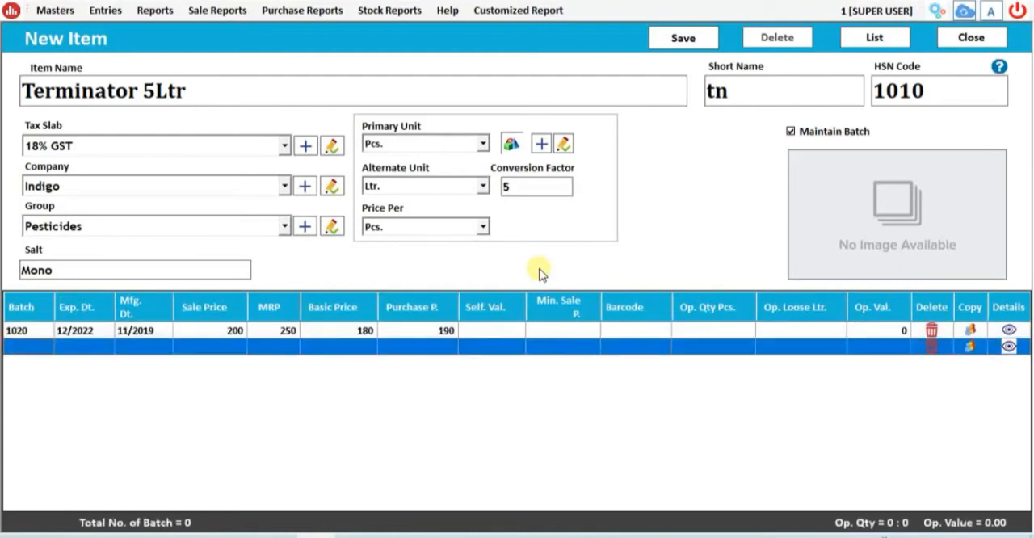
click(680, 36)
click(589, 316)
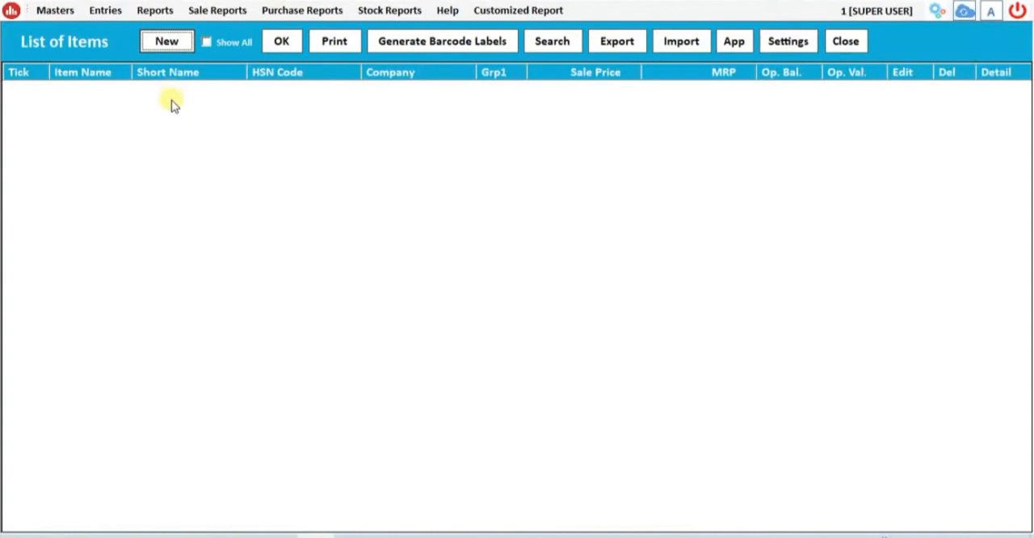
- Turn on Keep Record of Company Schemes in Purchase in the general options and apply the change
click(937, 13)
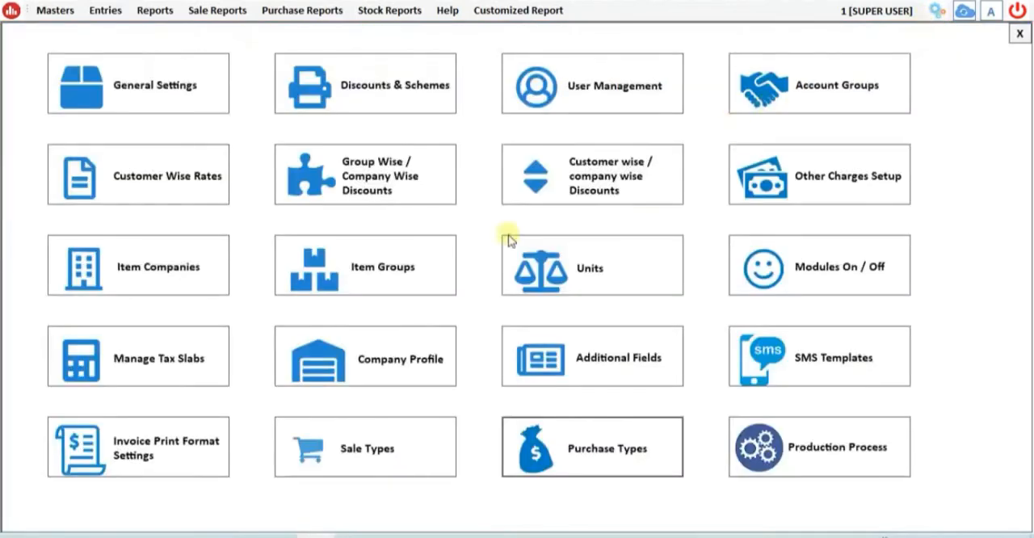
click(200, 76)
click(54, 136)
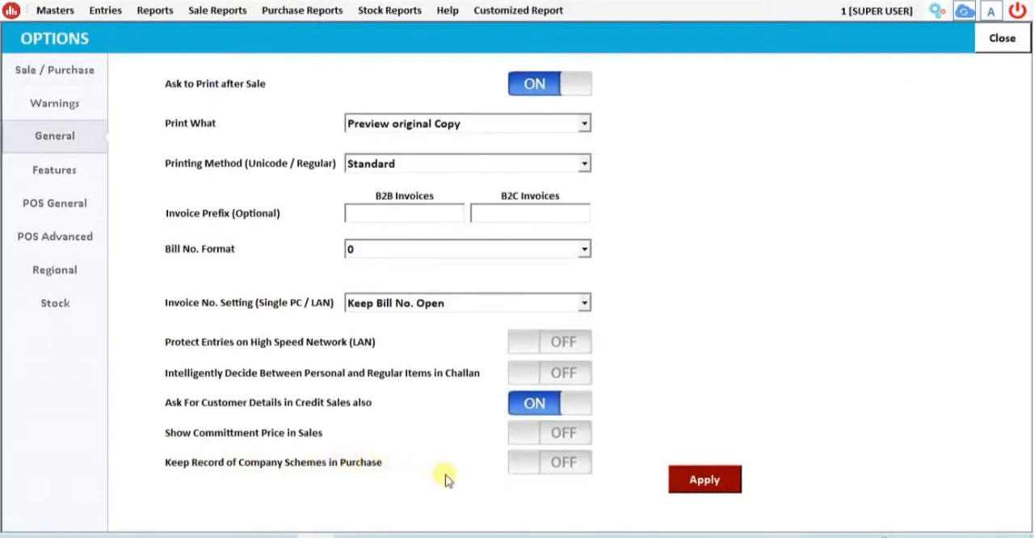
click(561, 469)
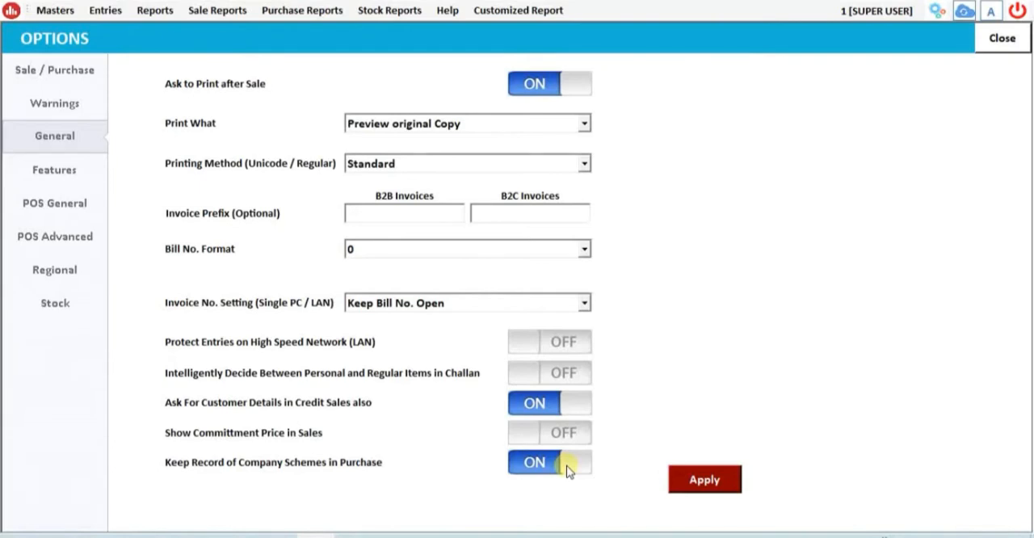
click(718, 480)
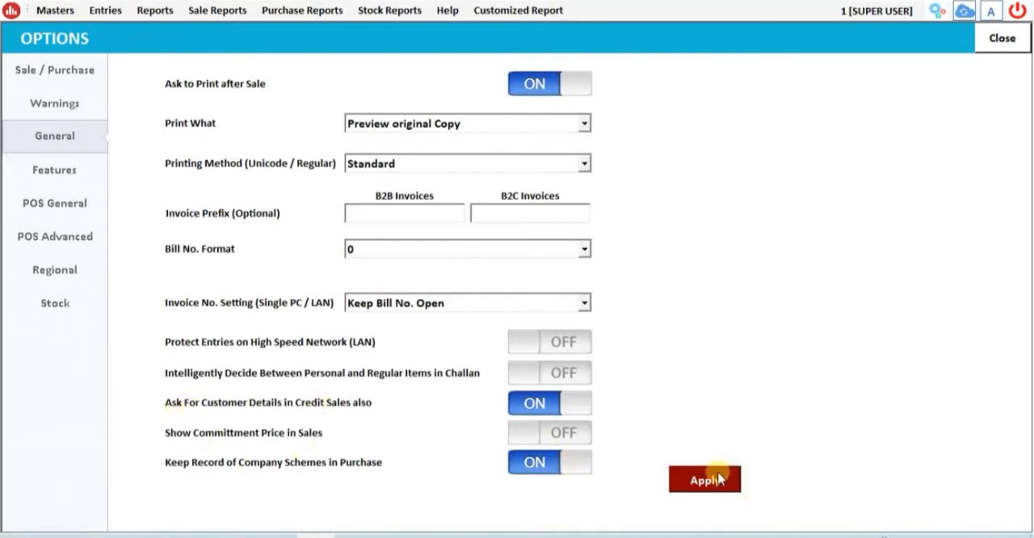
click(531, 307)
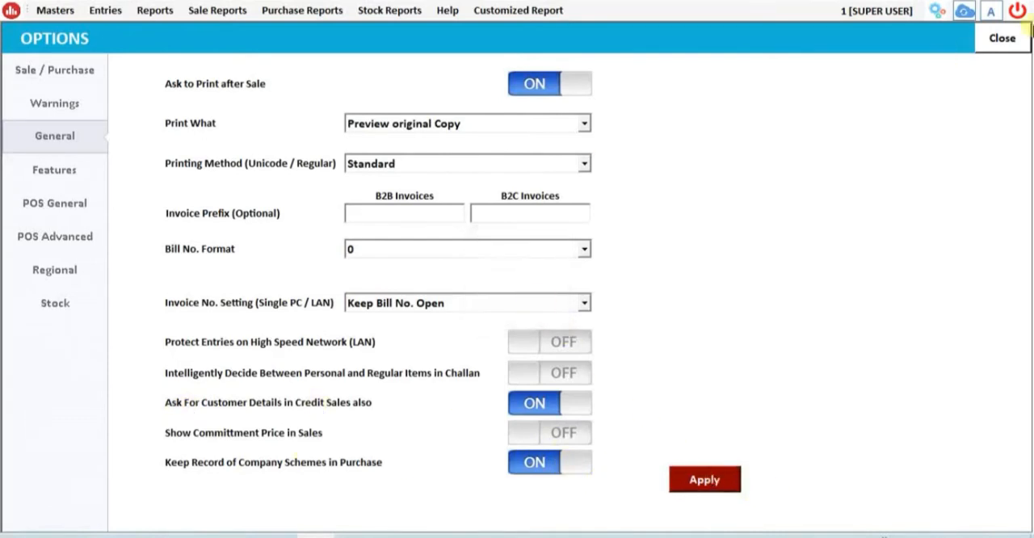
- Close the options, the settings overview and the item list to return to the dashboard
click(1002, 38)
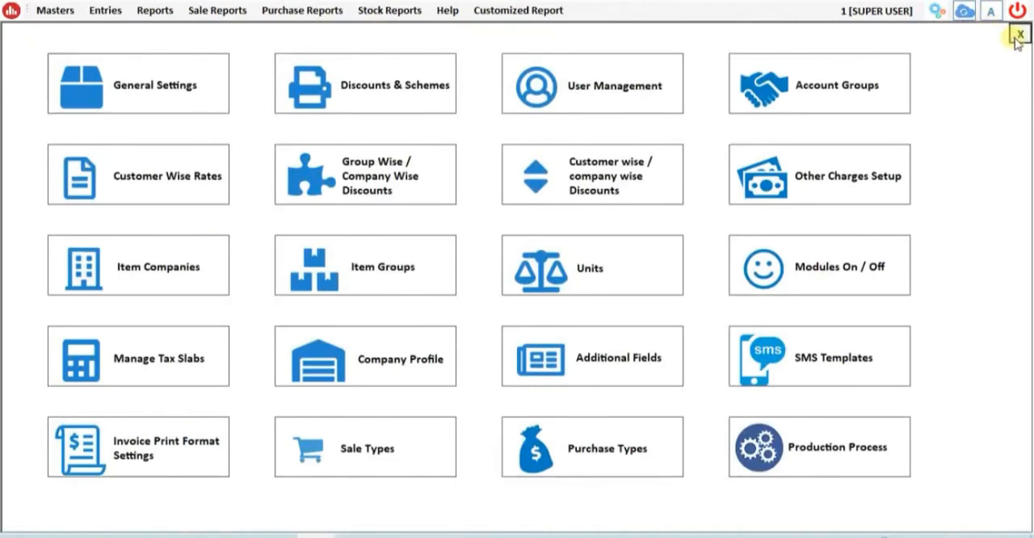
click(1018, 35)
click(847, 41)
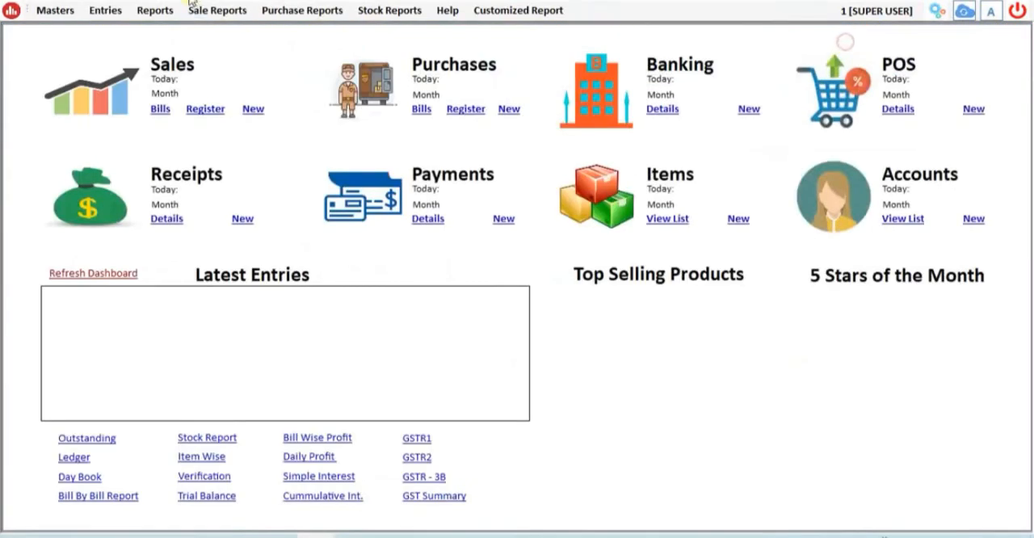
- Start a new purchase entry dated 17-08-2020 with Credit terms
click(102, 10)
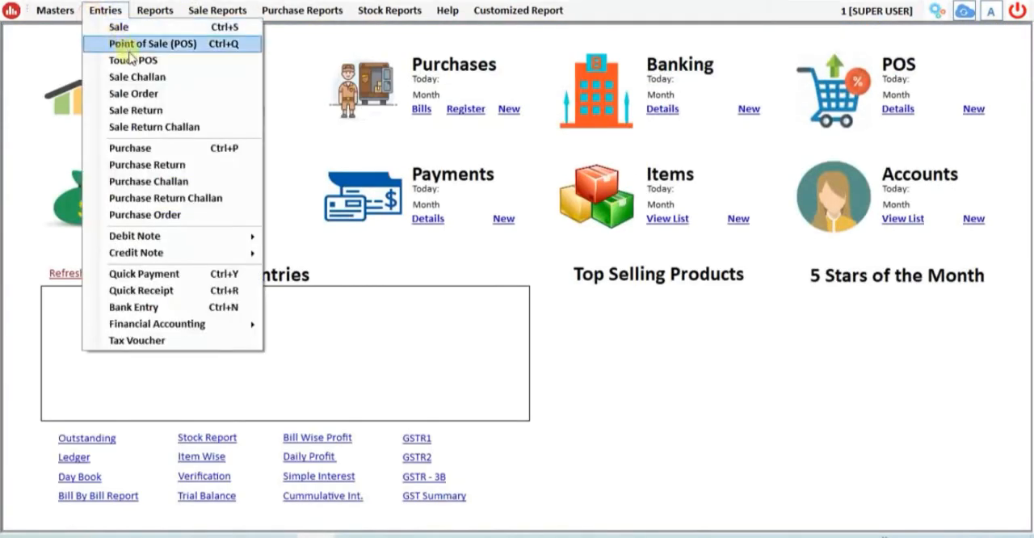
click(123, 148)
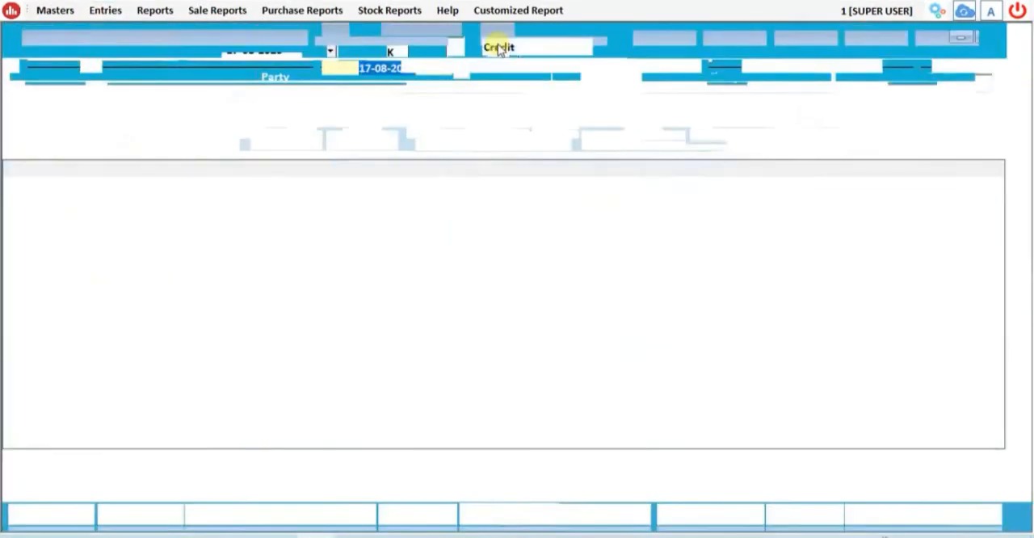
key(Return)
key(Return)
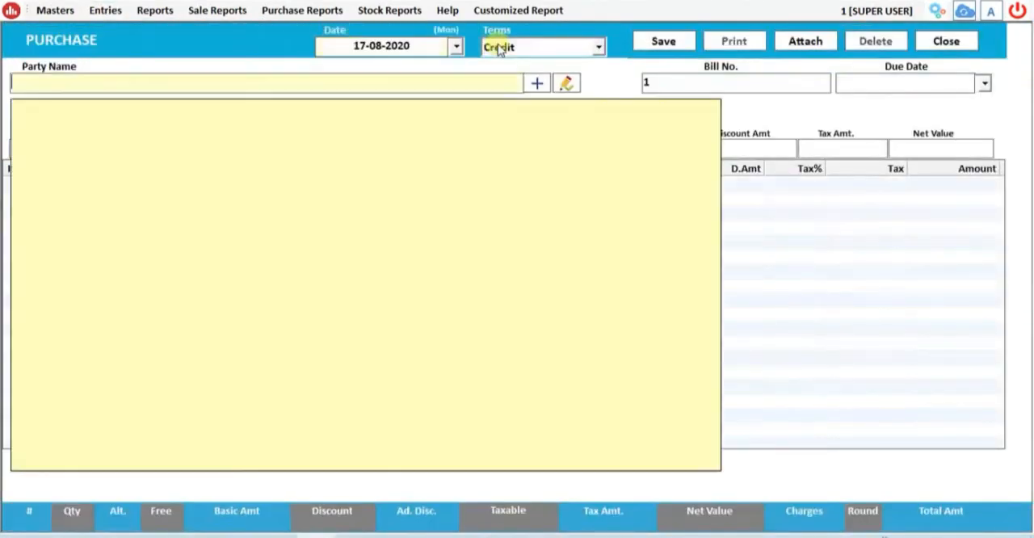
- Create the supplier account Monento International, leaving the other details blank, and use it as the purchase party
click(534, 85)
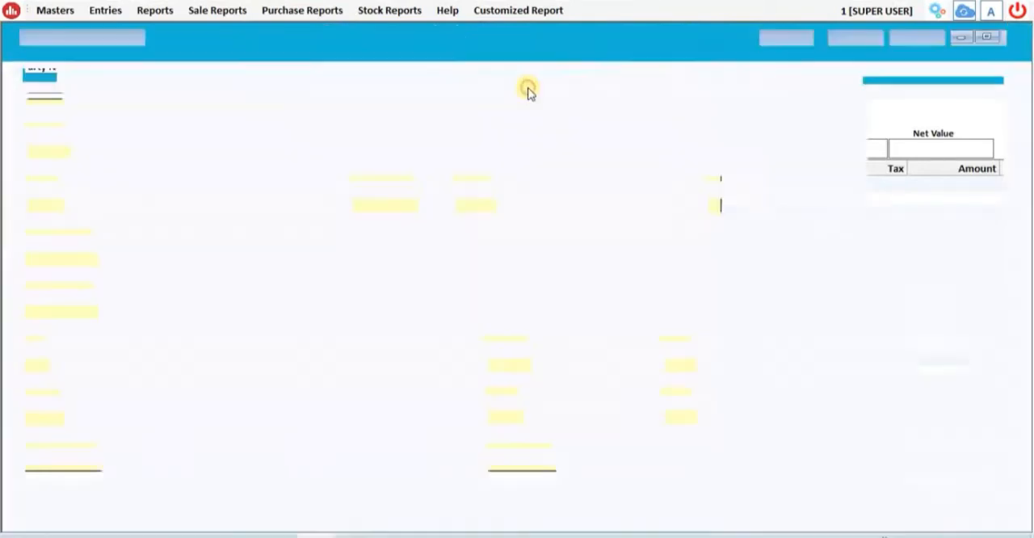
text(Mon)
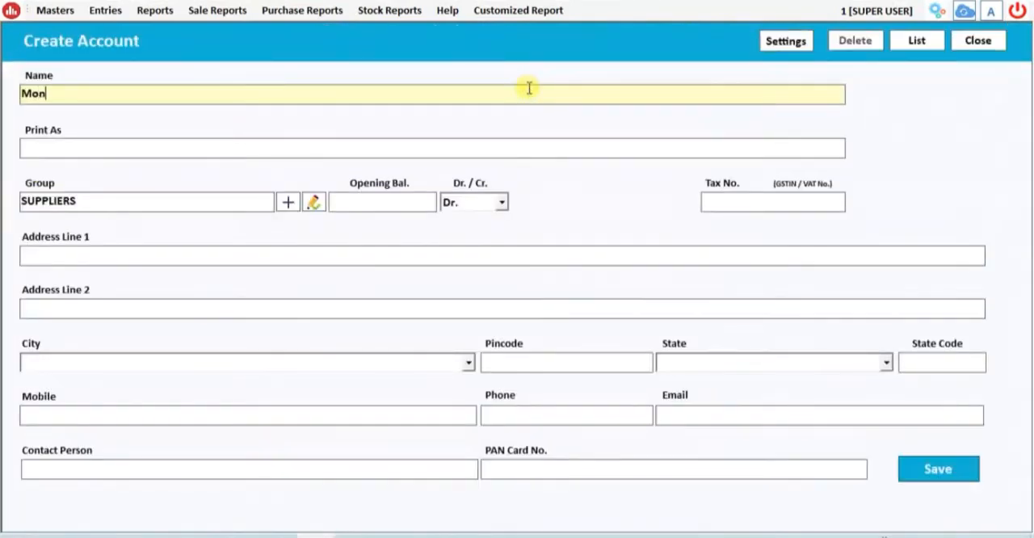
text(ento International)
key(Return)
key(Return)
key(Return)
key(Return)
key(Return)
key(Return)
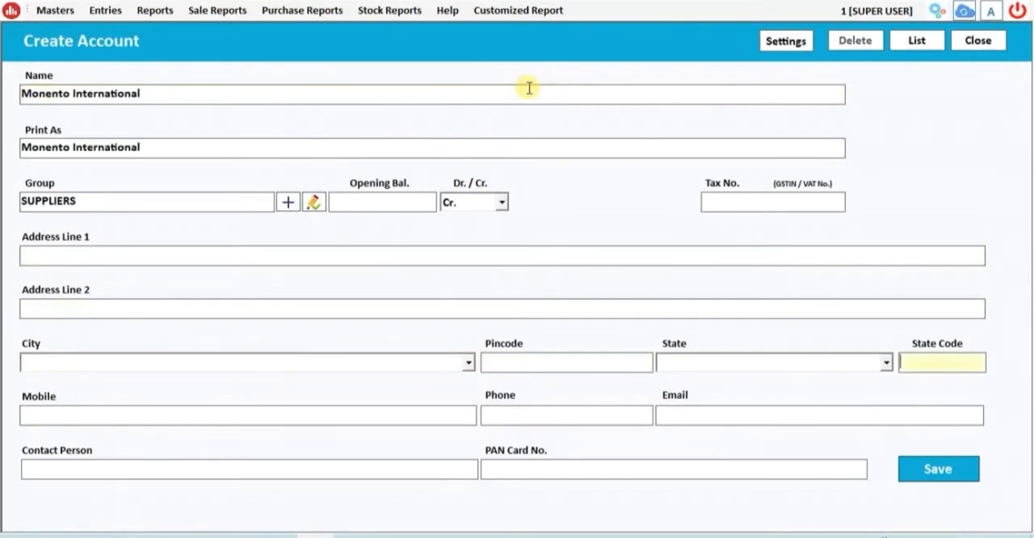
key(Return)
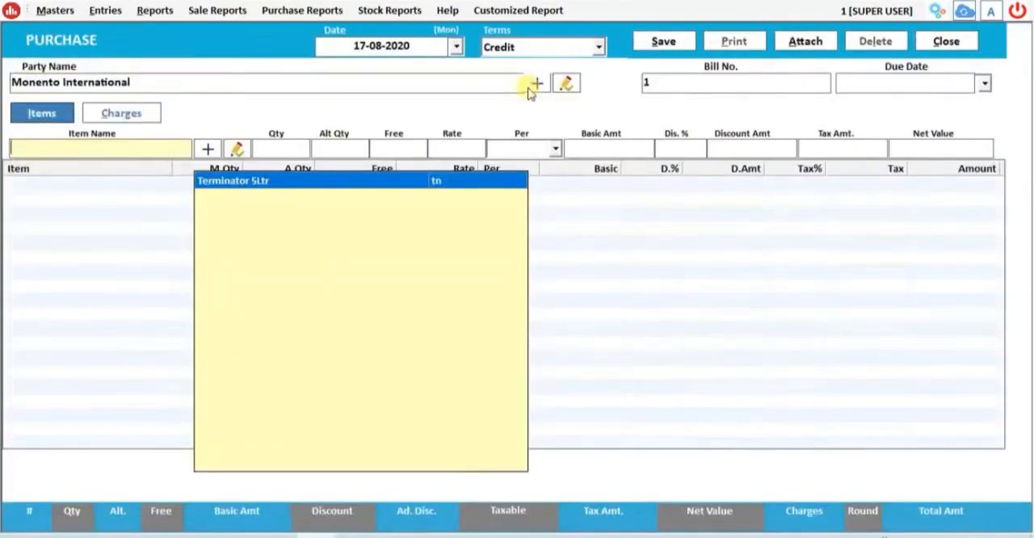
- Select Terminator 5Ltr as the purchase item with a quantity of 10 pieces and no free quantity
key(Tab)
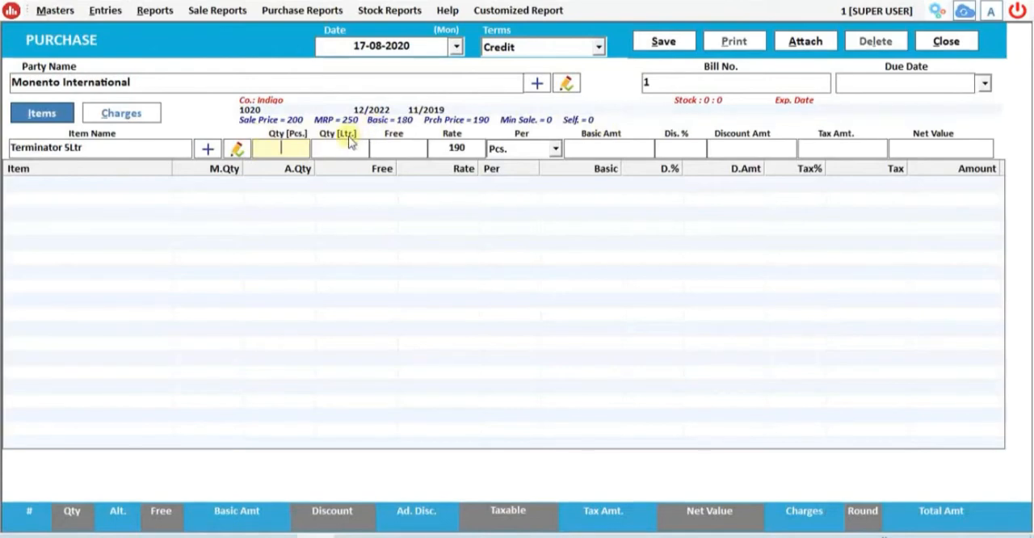
text(10)
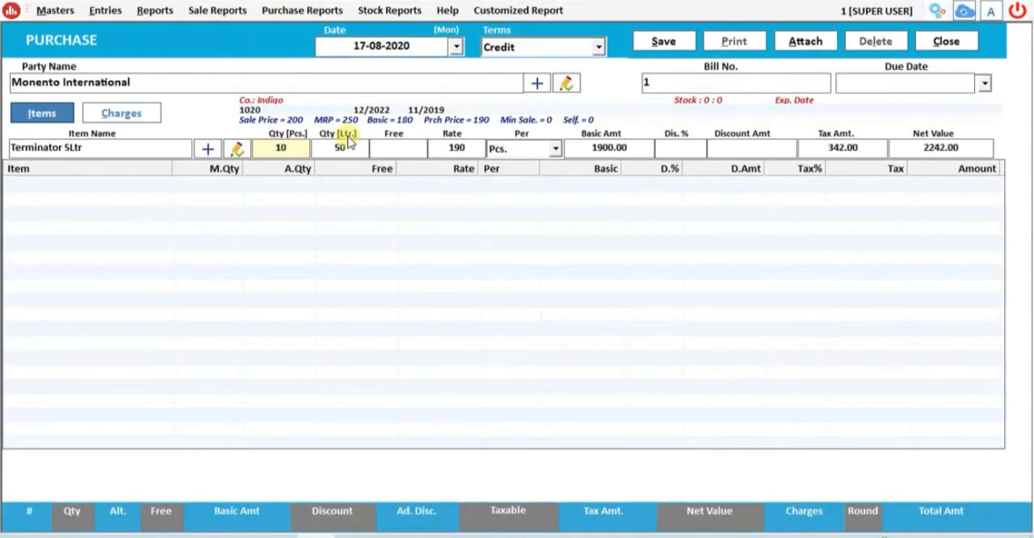
key(Return)
key(Return)
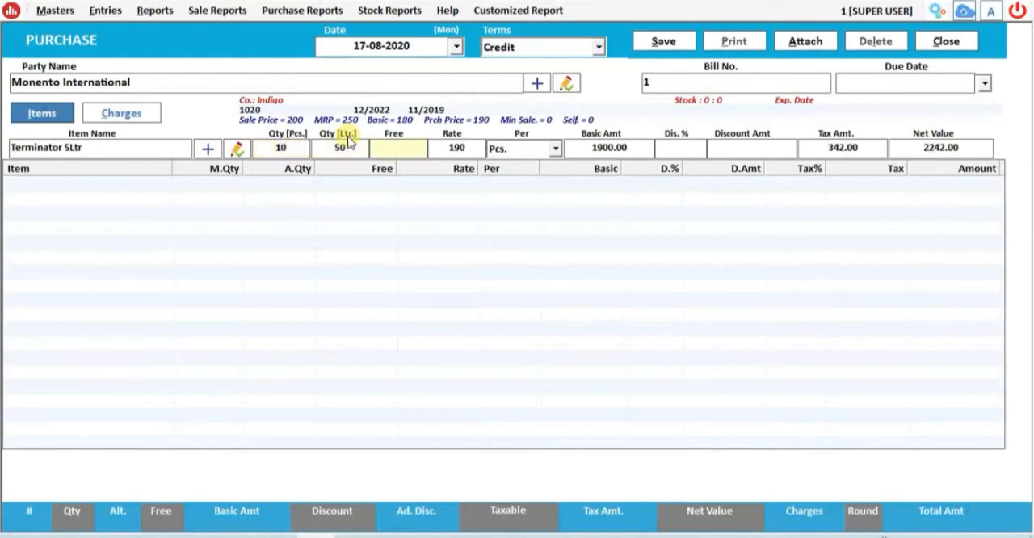
key(Return)
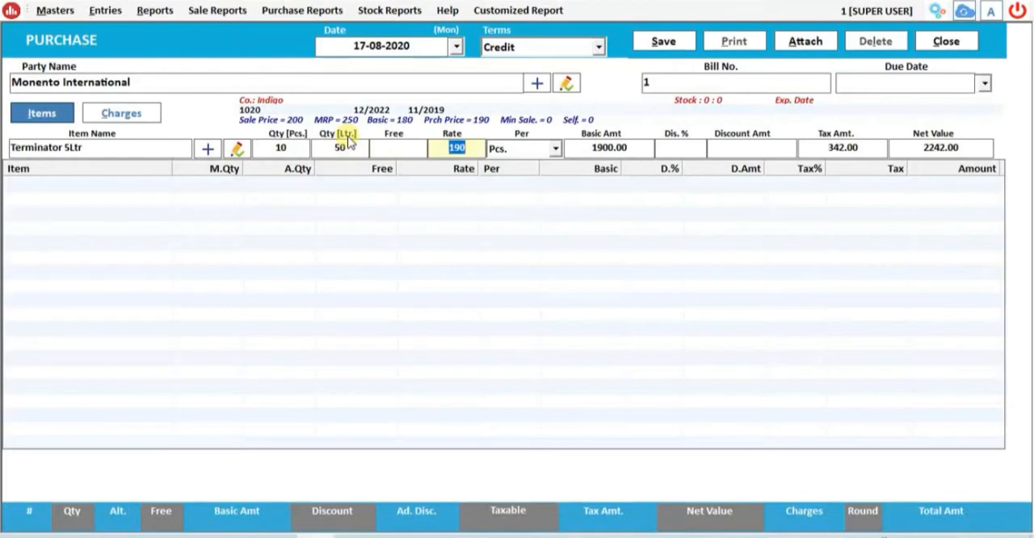
- Keep the rate at 190 and enter scheme details: our price 150, free goods quantity 3, scheme 5% and alternate quantity scheme Rs. 5
key(Return)
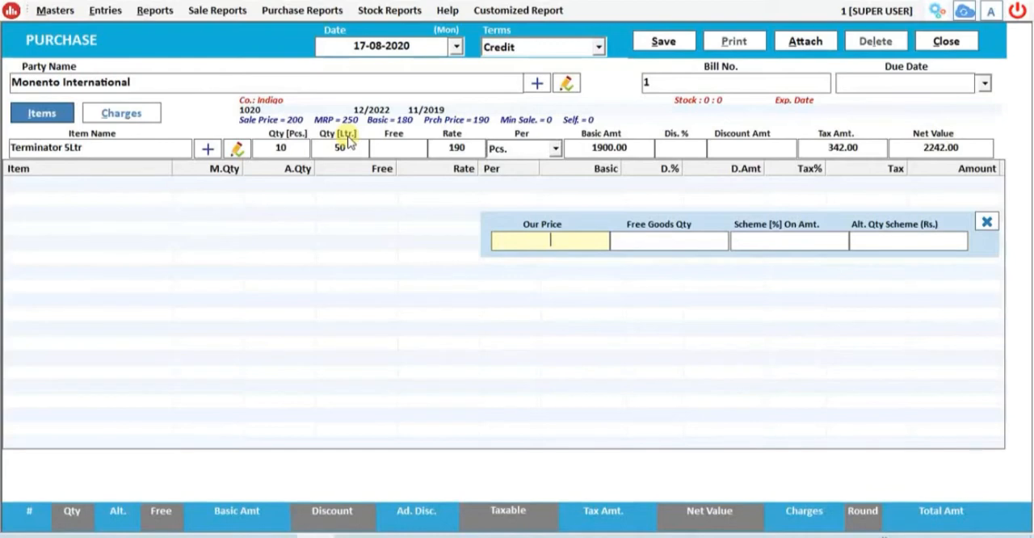
text(150)
key(Return)
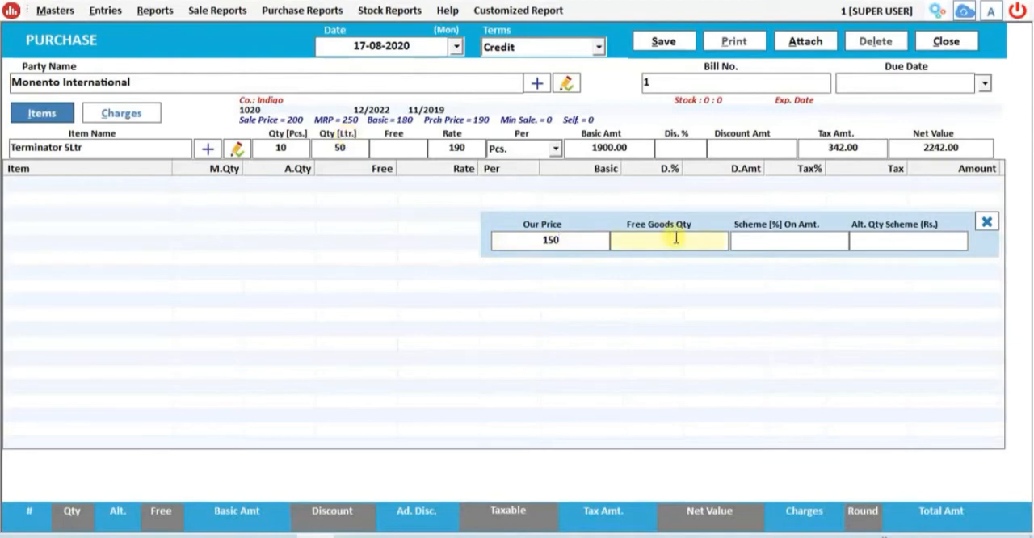
text(1)
key(Return)
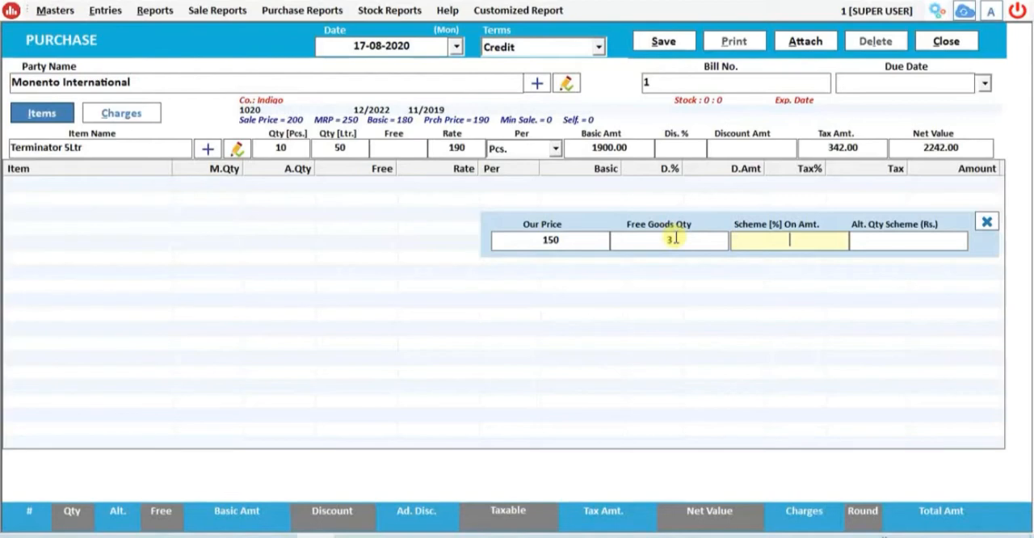
text(5)
key(Return)
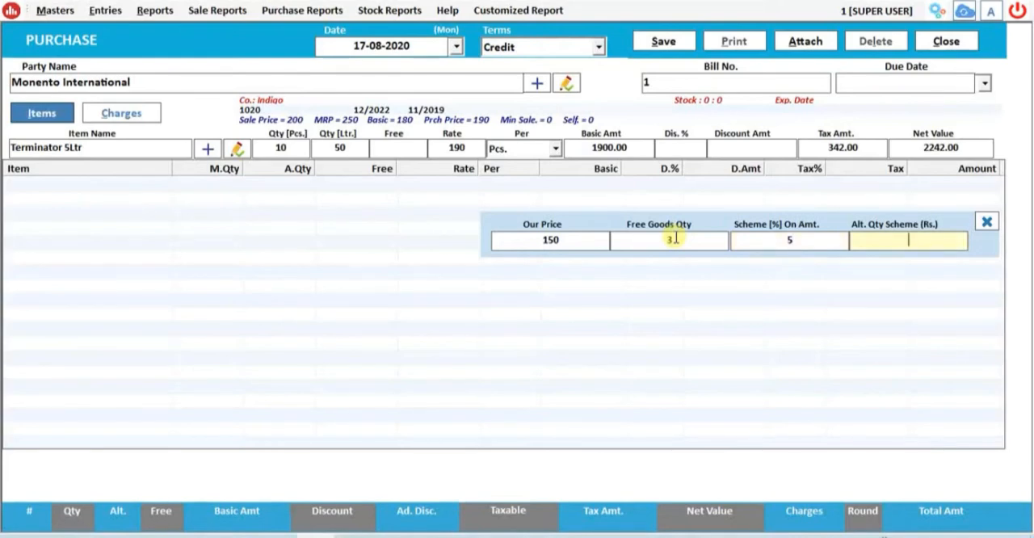
text(5)
- Review each company scheme value against the item's quantity and rate
click(542, 240)
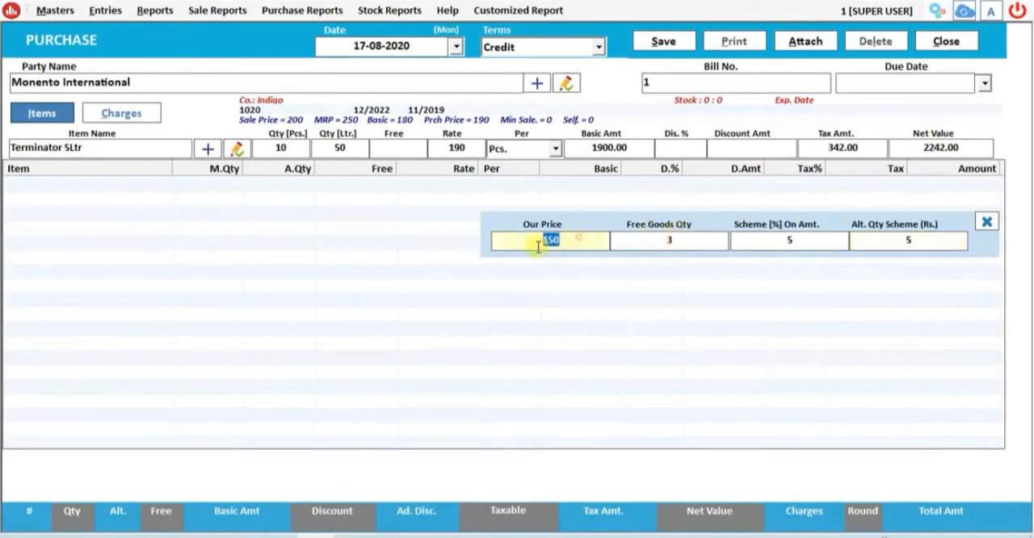
click(546, 242)
double_click(546, 241)
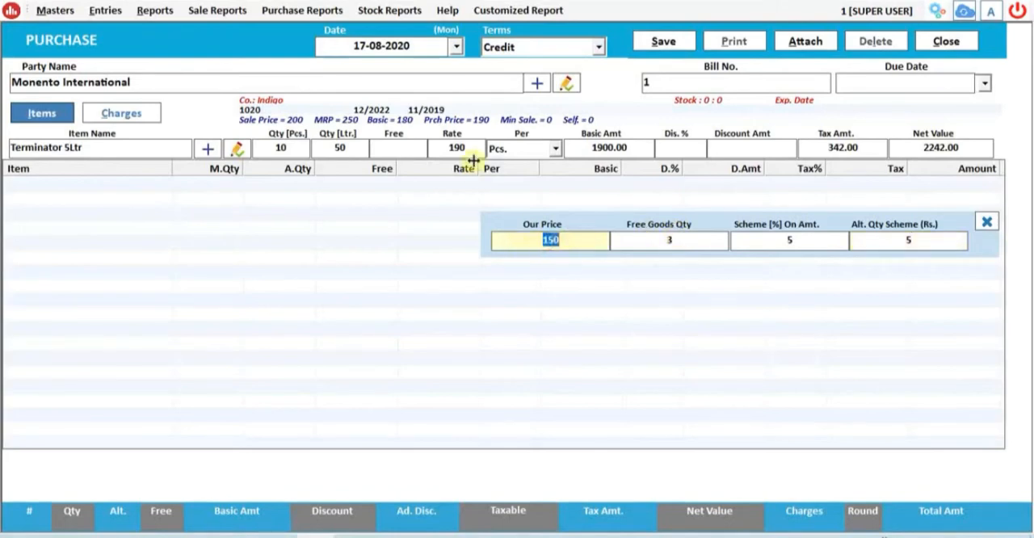
click(297, 147)
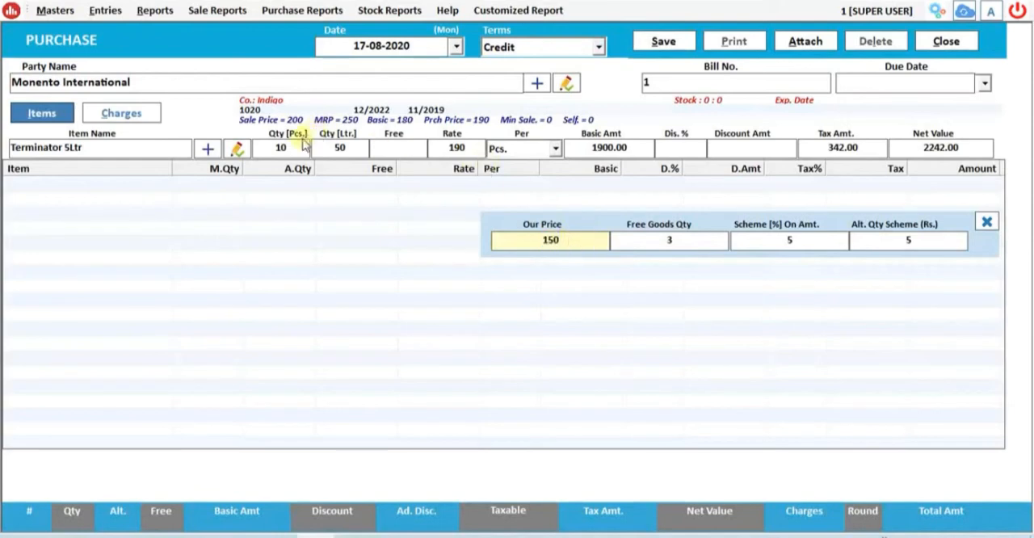
click(549, 239)
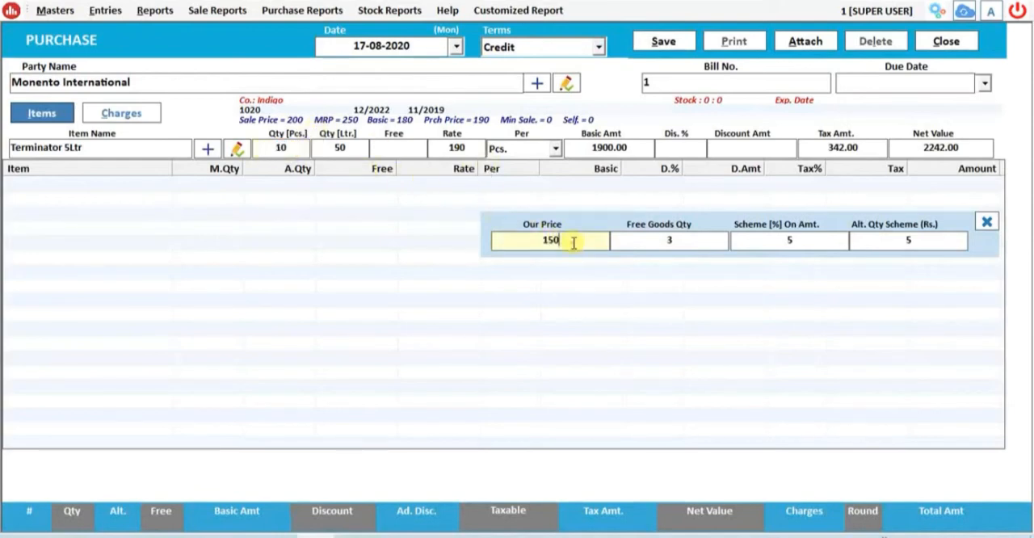
drag(570, 240, 496, 240)
double_click(670, 241)
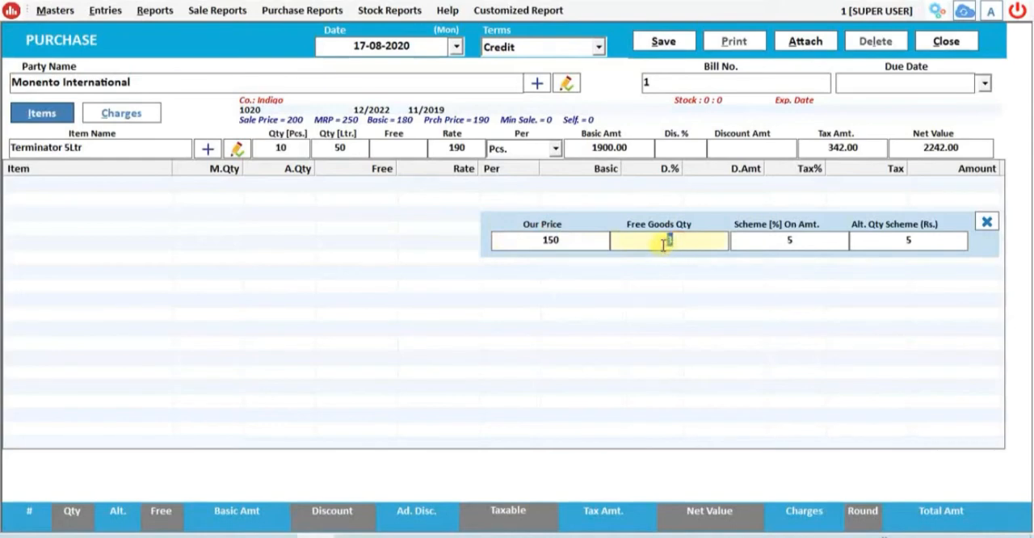
double_click(805, 245)
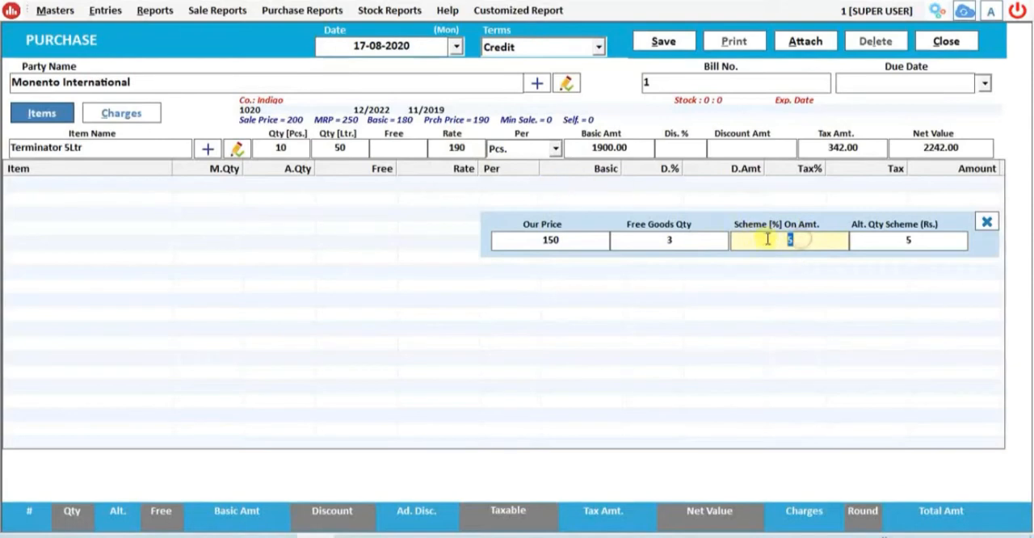
drag(919, 243, 882, 241)
drag(316, 150, 371, 151)
click(907, 239)
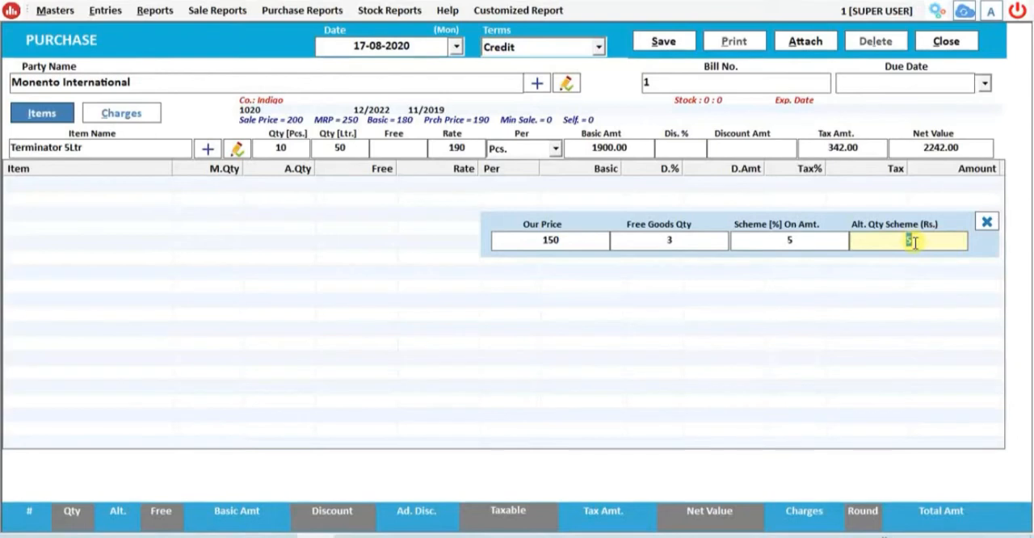
drag(579, 240, 543, 240)
click(760, 240)
click(855, 241)
- Accept the scheme details and remaining line values, and add the Terminator 5Ltr line to the purchase
click(577, 240)
key(Return)
key(Return)
key(Return)
key(Return)
key(Return)
key(Return)
key(Return)
key(Return)
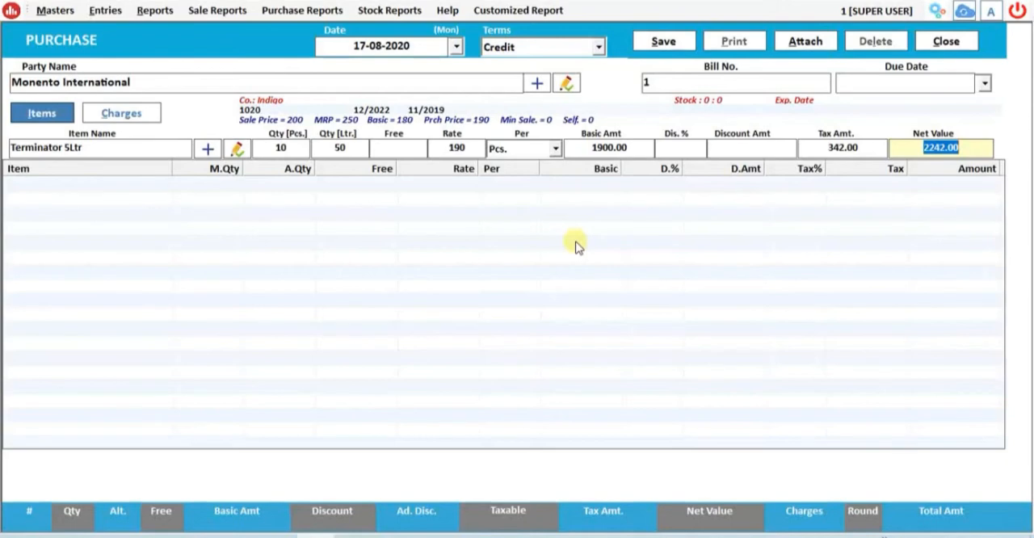
key(Return)
- Save the purchase bill and close the purchase entry
click(663, 42)
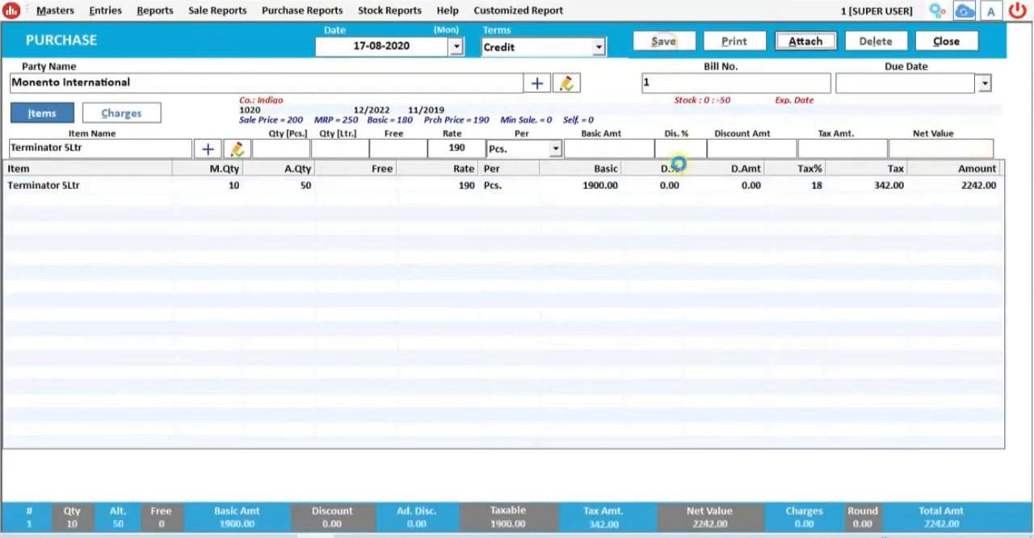
click(556, 315)
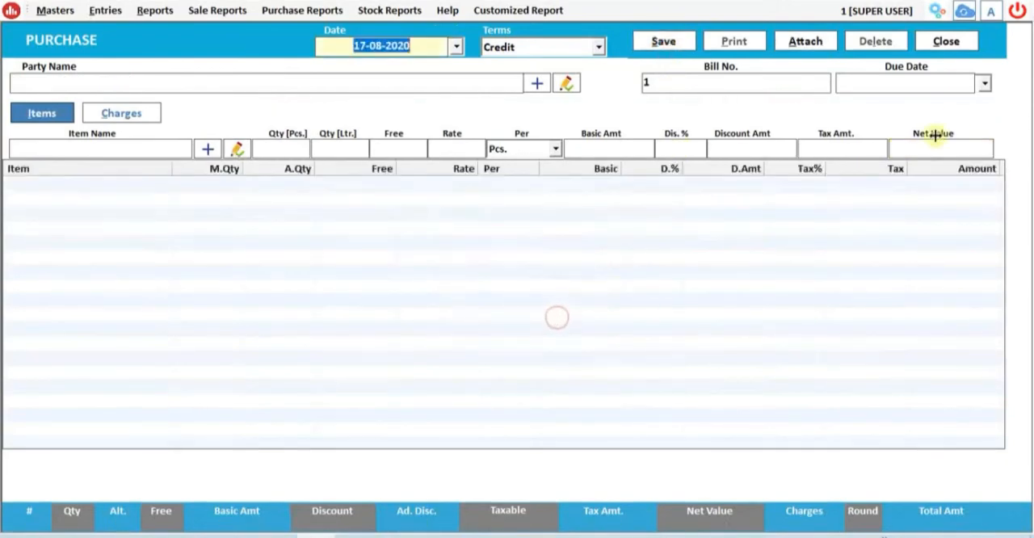
click(946, 41)
- View the ledger of Monento International for 17-08-2020, and close it
click(149, 10)
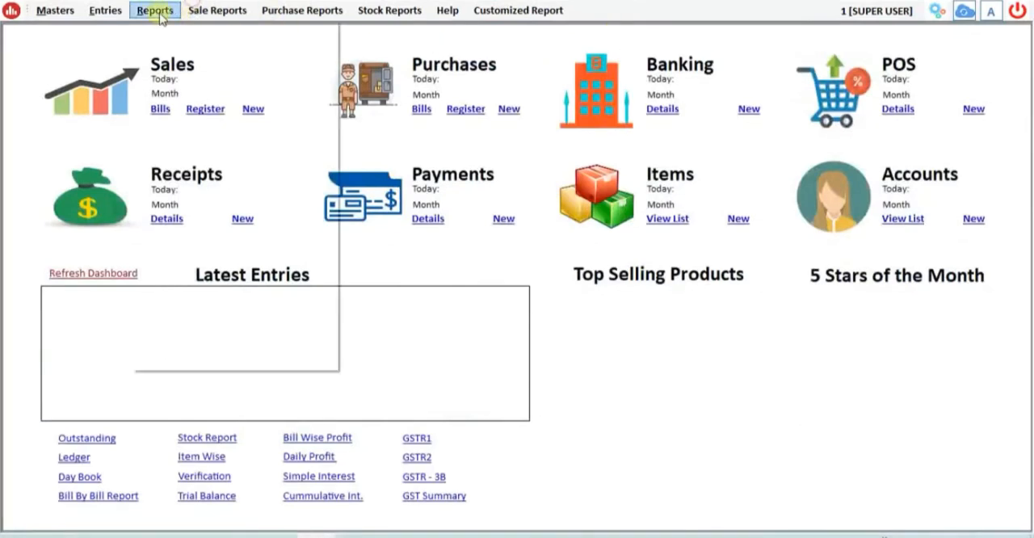
click(166, 194)
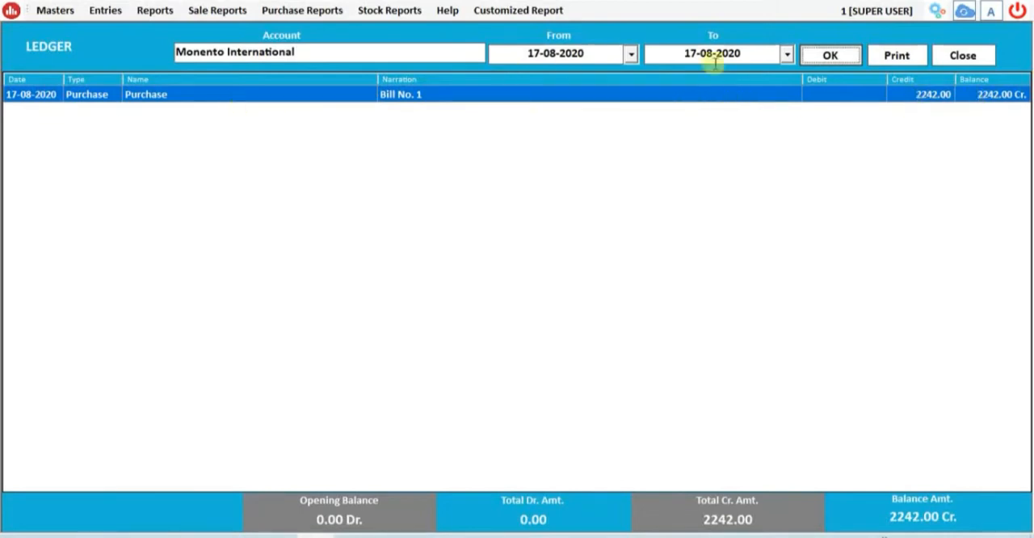
click(962, 55)
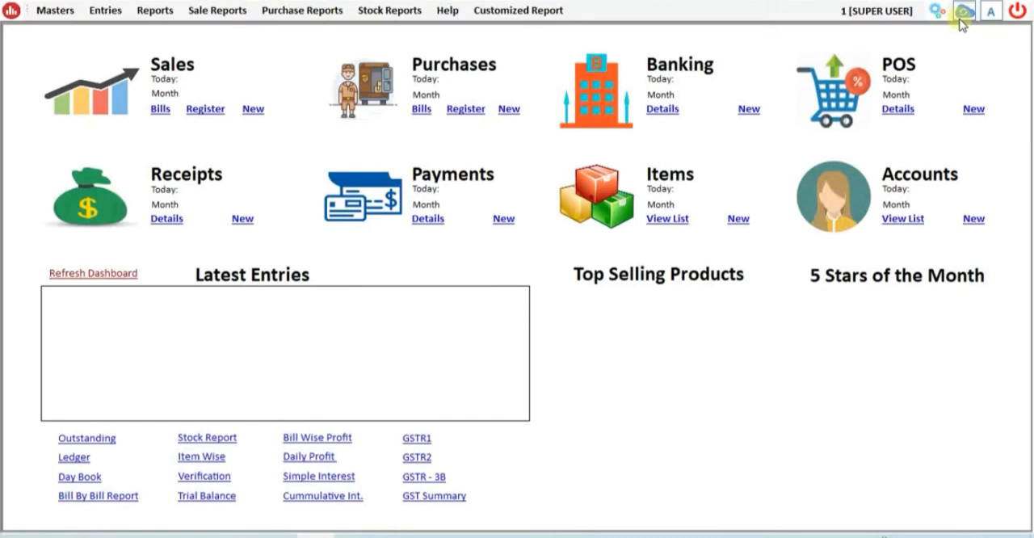
- View the Company Ledger of Monento International for 17-08-2020, check its purchase entry, and close the report
click(138, 13)
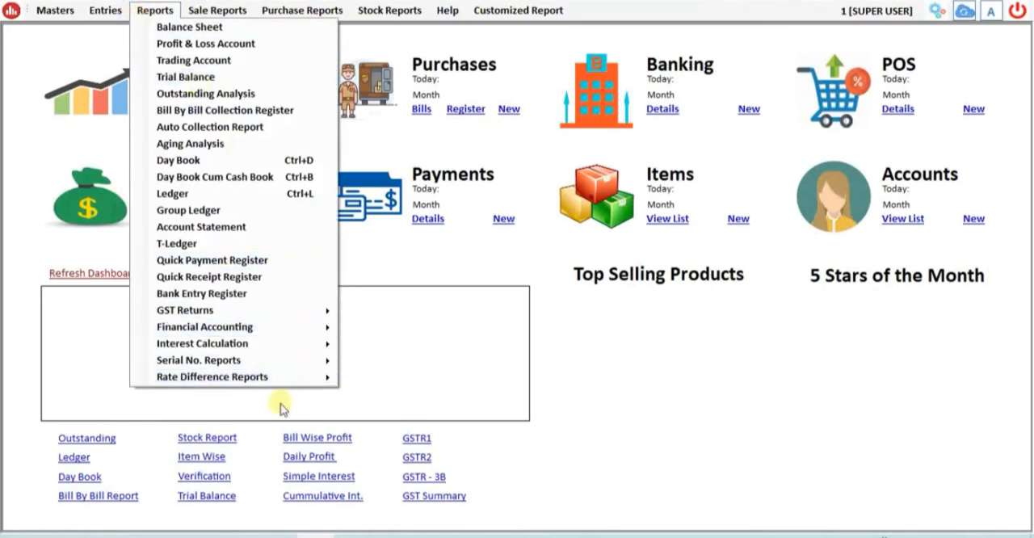
mouse_move(284, 386)
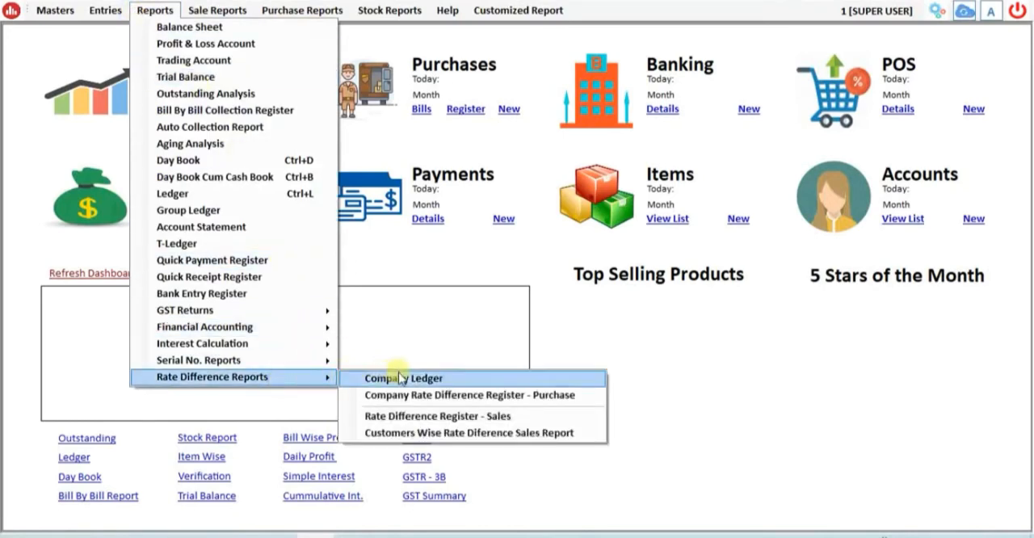
click(427, 380)
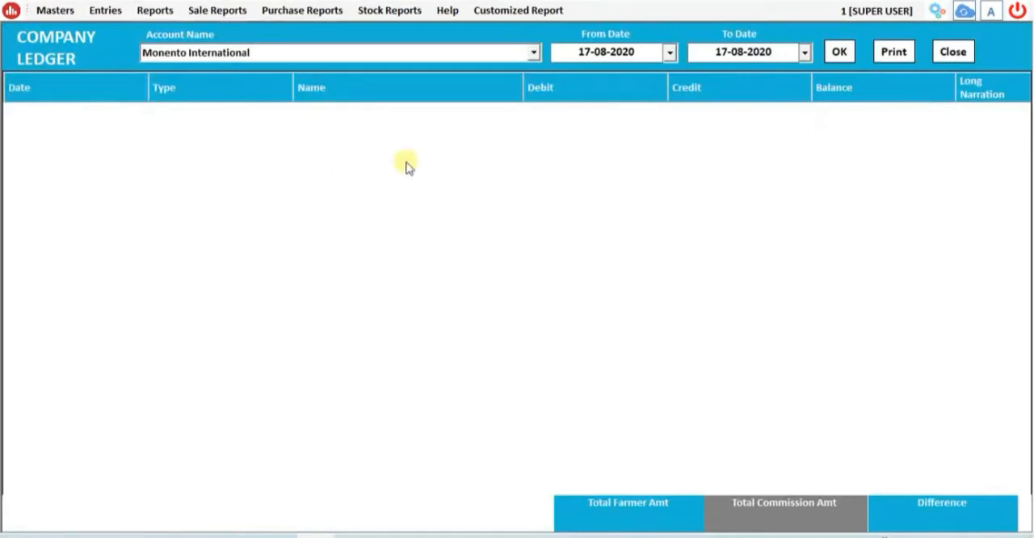
click(353, 56)
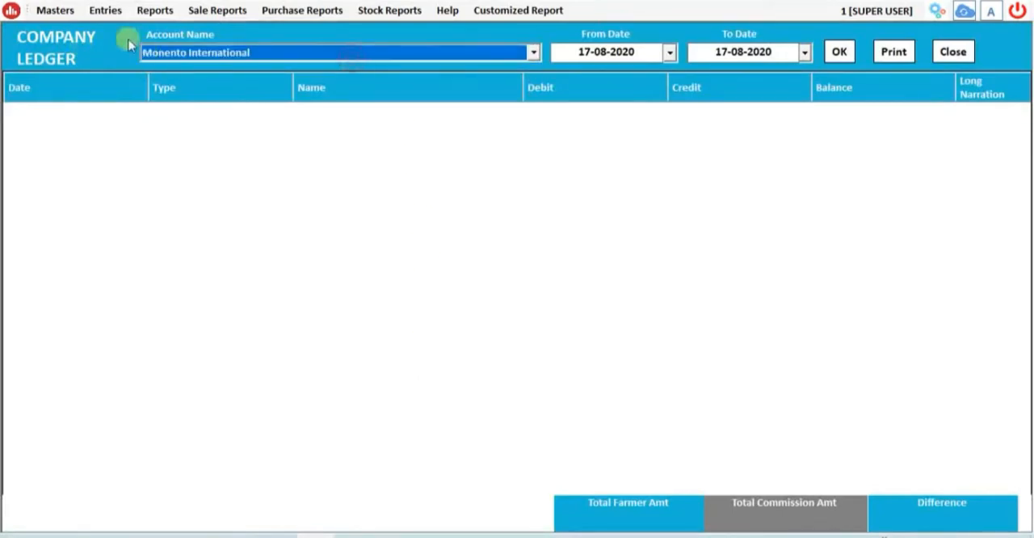
click(837, 50)
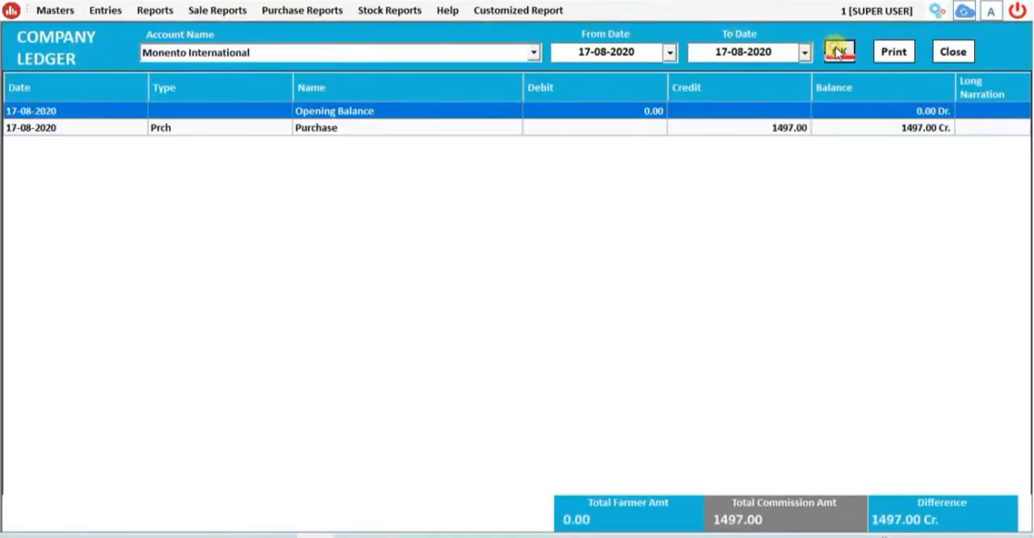
click(133, 127)
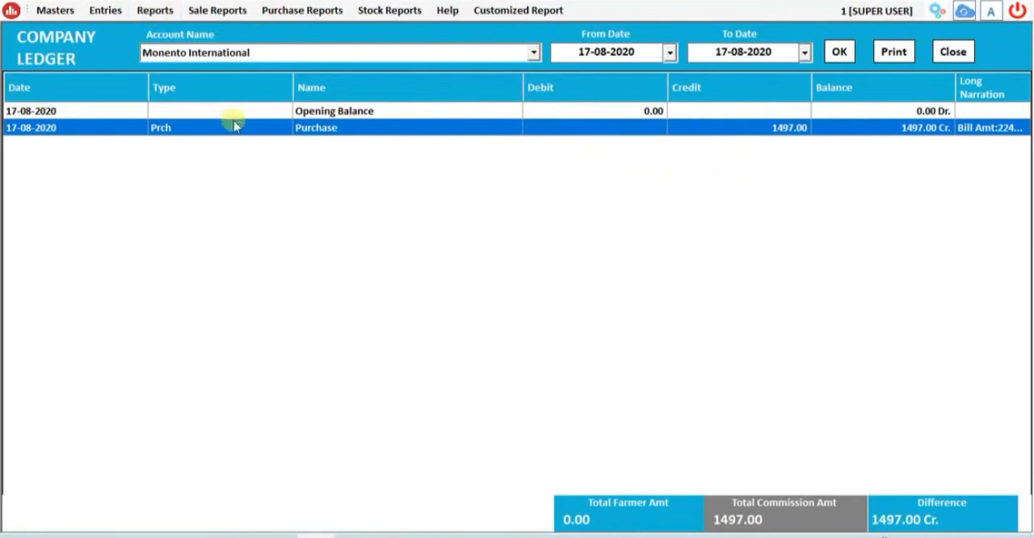
click(948, 55)
- Generate the Company Rate Difference Register - Purchase for Monento International for 17-08-2020
click(141, 16)
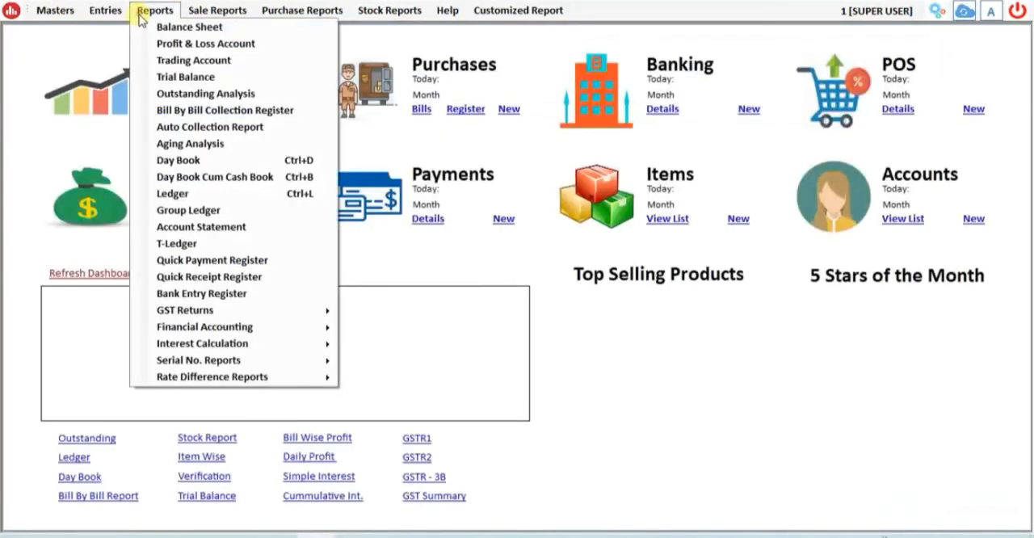
mouse_move(245, 380)
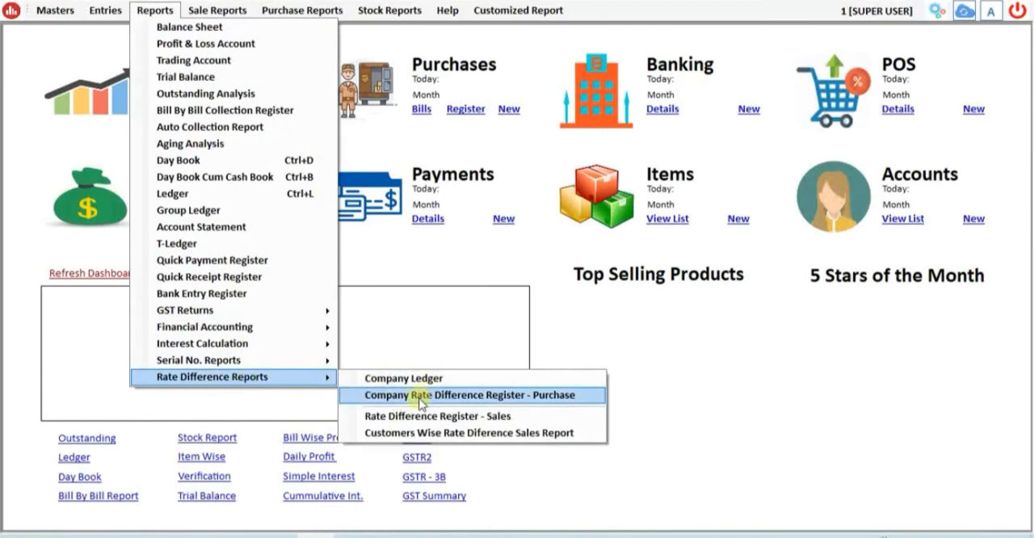
click(555, 399)
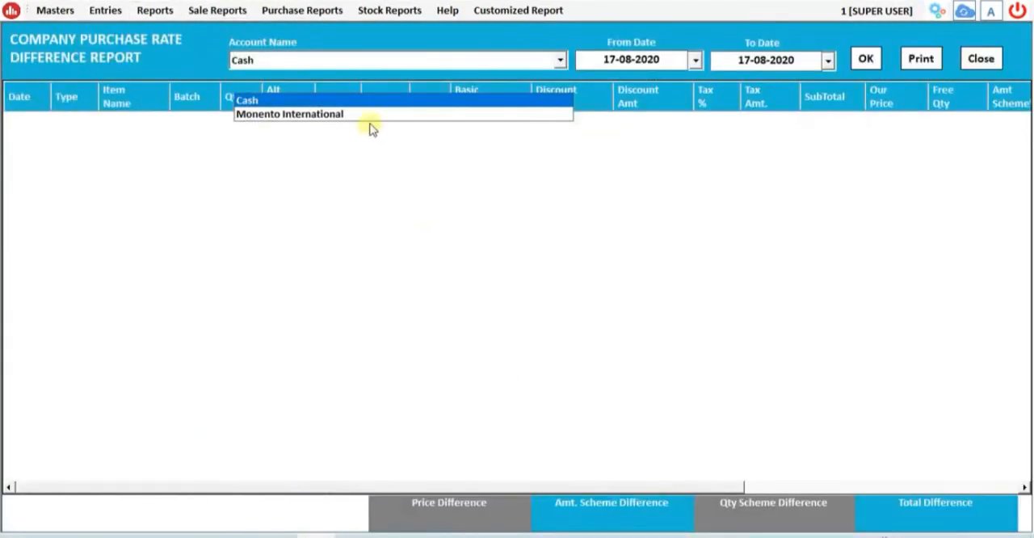
click(367, 117)
click(865, 58)
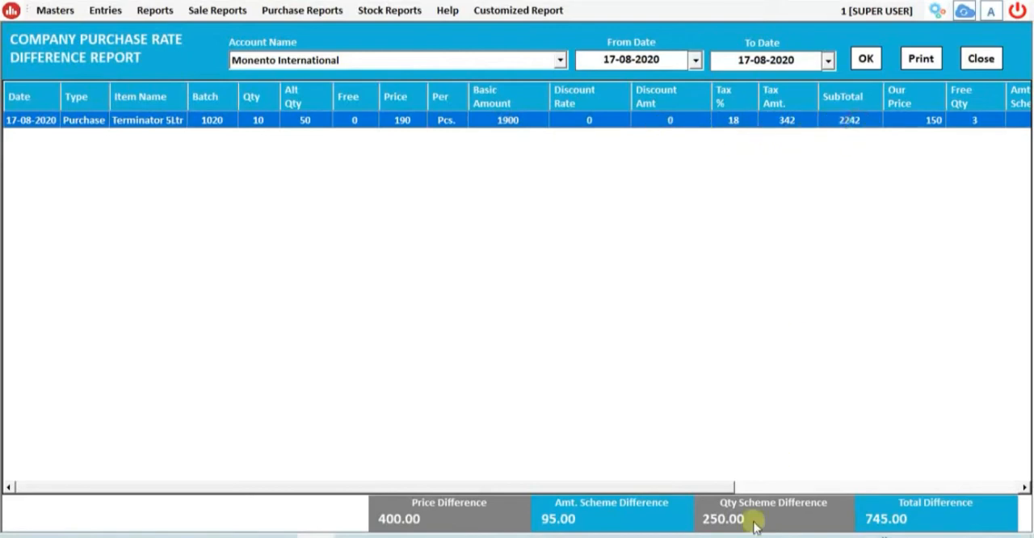
- Examine the Terminator 5Ltr row's price, free quantity and scheme columns against the price, amount-scheme, quantity-scheme and total differences
drag(703, 486, 913, 480)
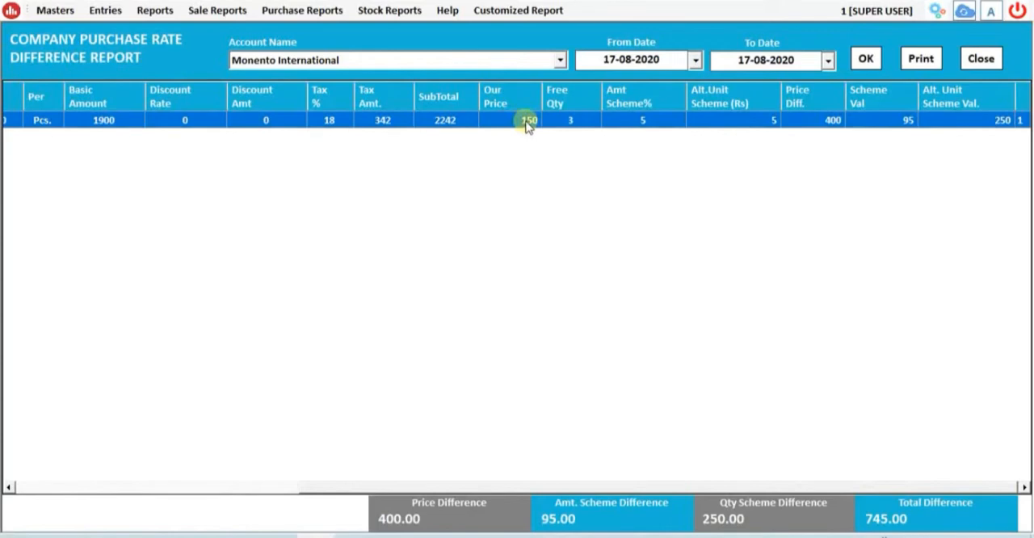
click(580, 126)
click(647, 130)
drag(563, 488, 508, 484)
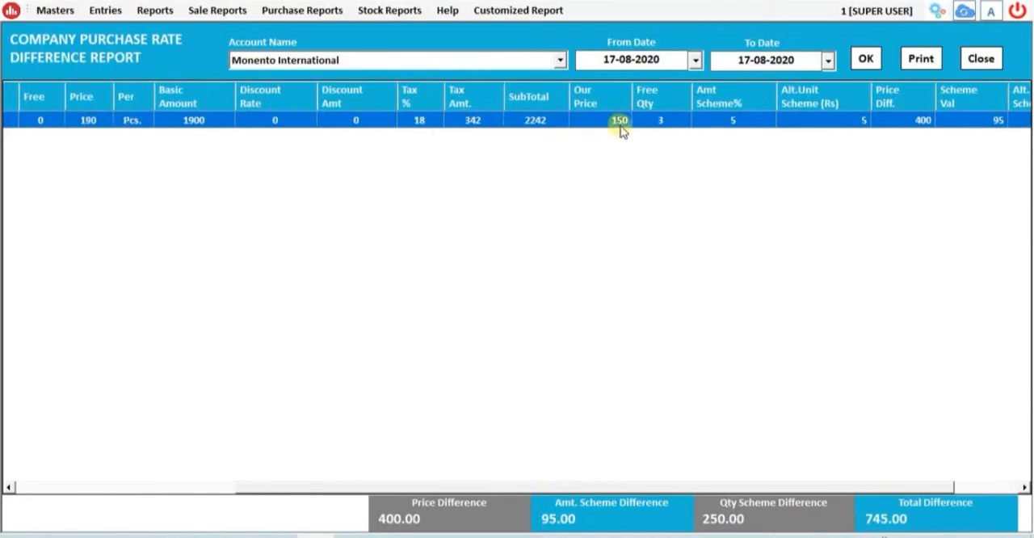
drag(869, 483, 932, 489)
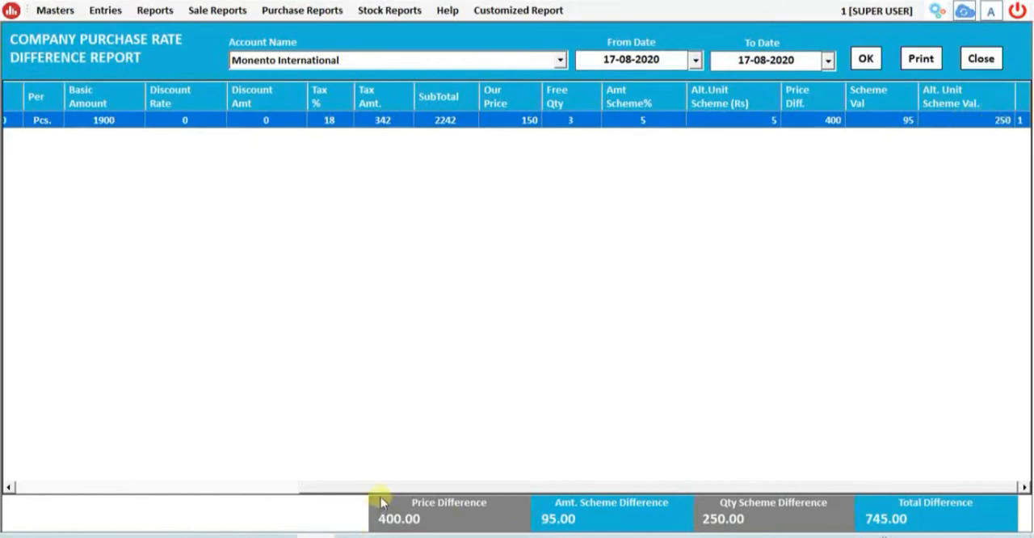
drag(592, 518, 536, 520)
drag(752, 518, 678, 532)
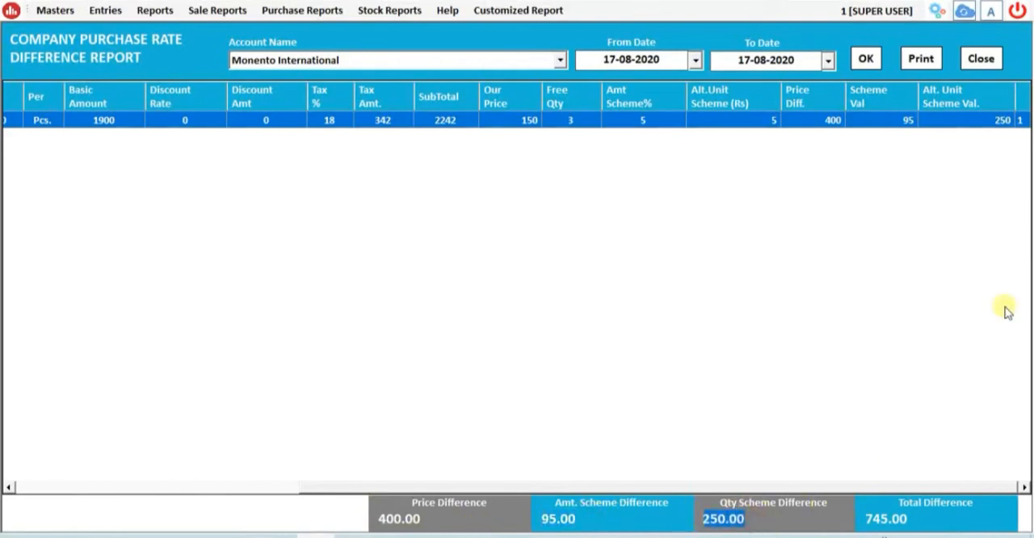
drag(911, 520, 865, 523)
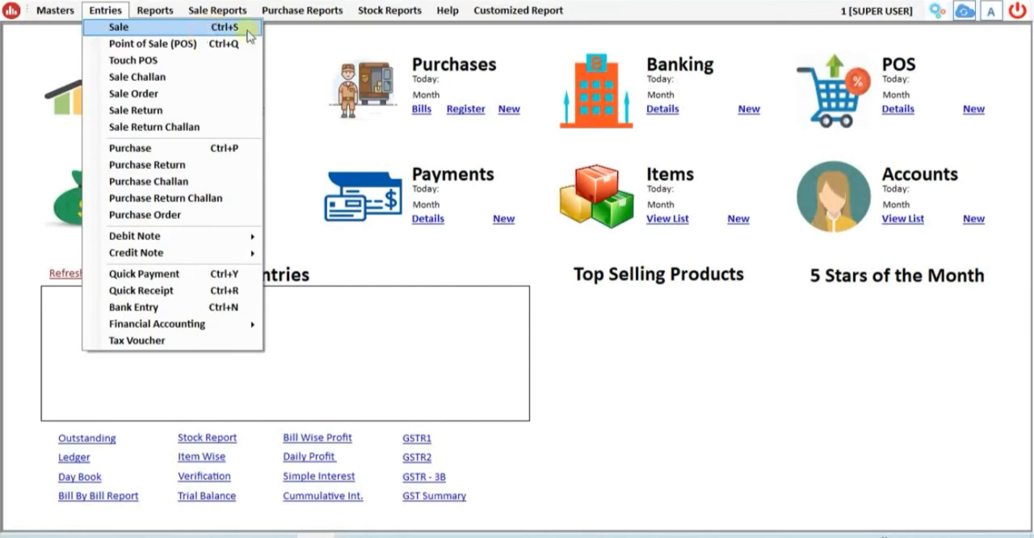
- Turn on Show Committment Price in Sales in the general options
click(665, 348)
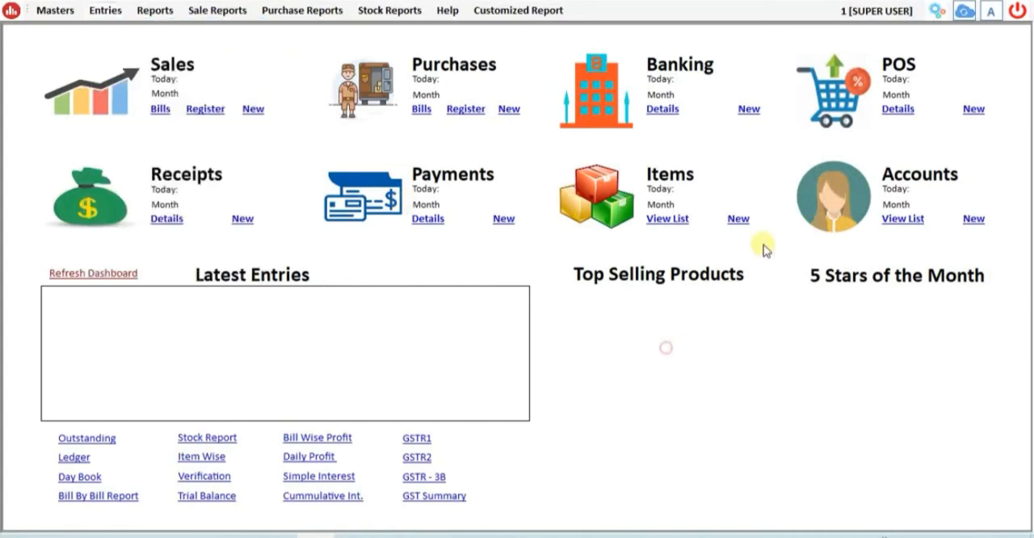
click(937, 13)
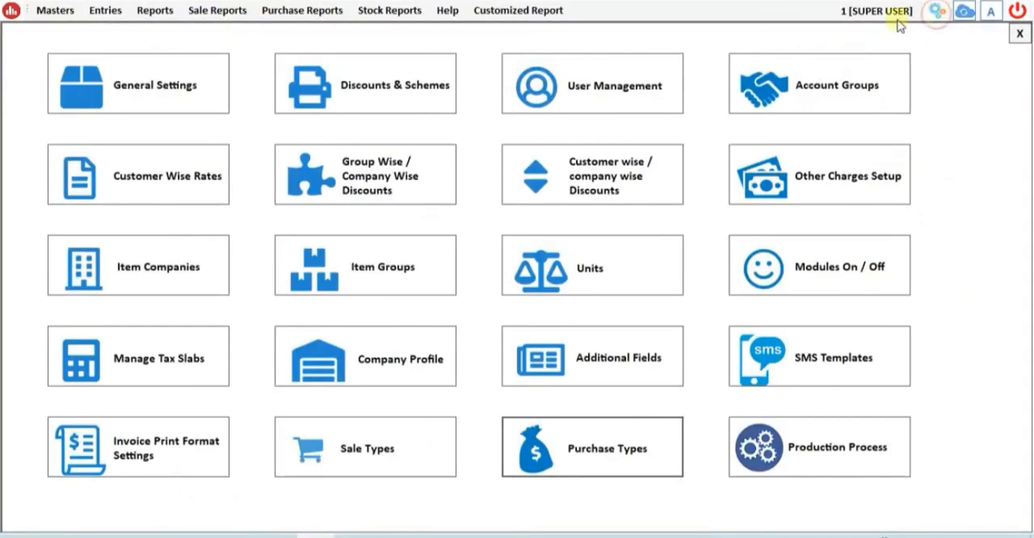
click(157, 85)
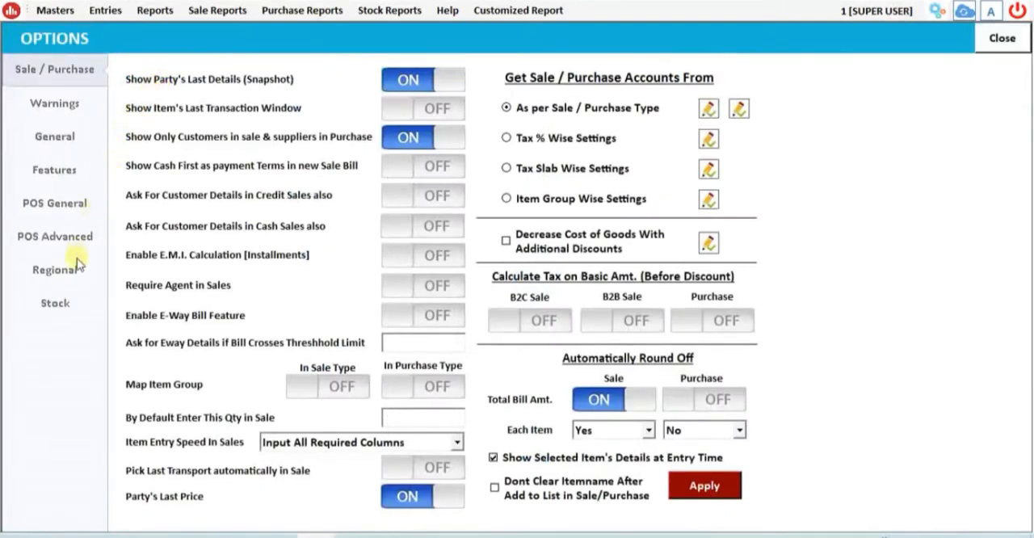
click(78, 169)
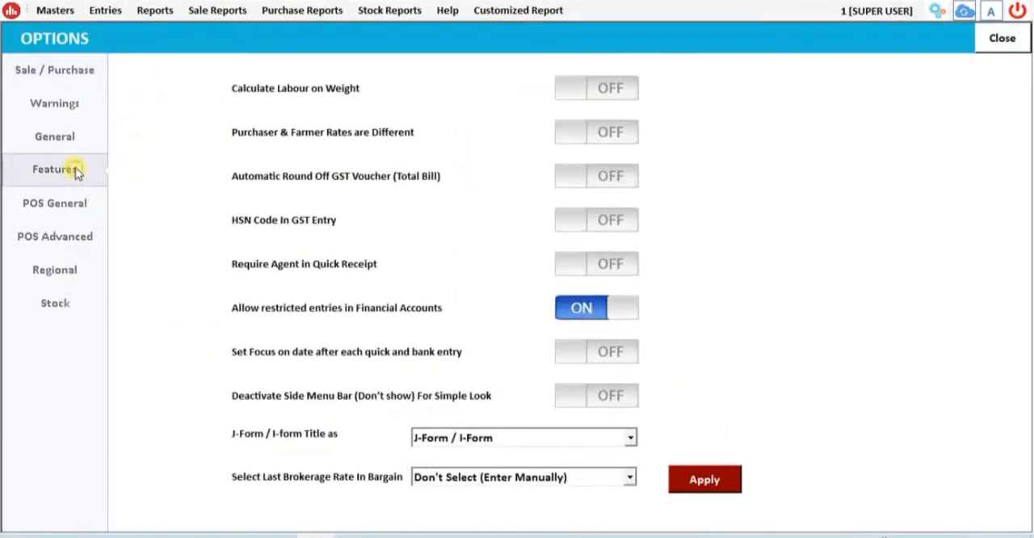
click(69, 137)
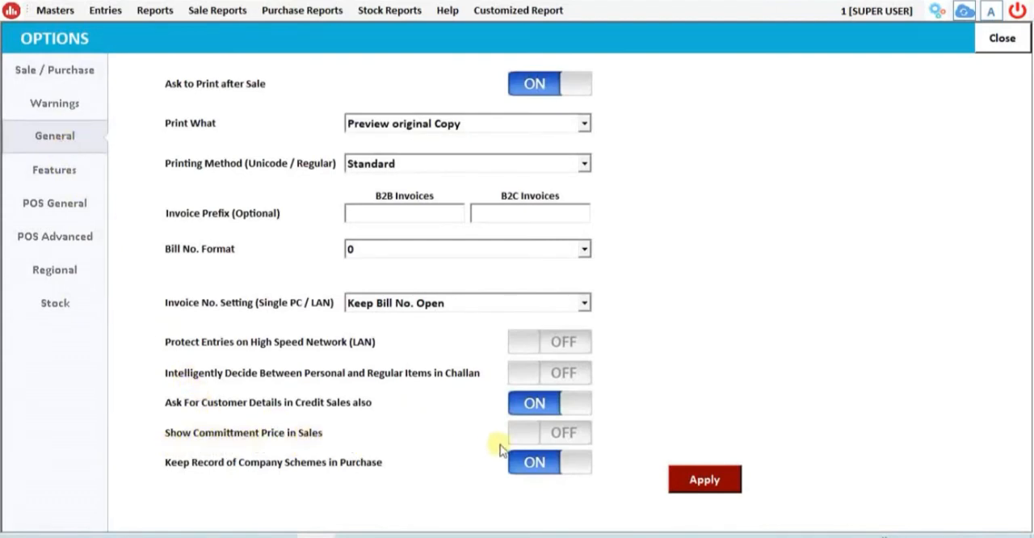
click(556, 437)
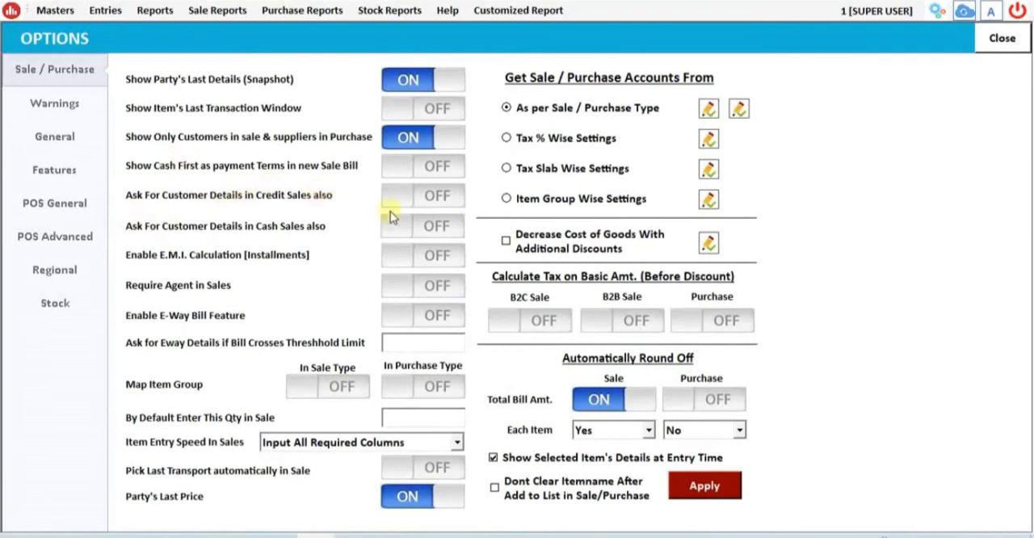
- Enable asking for customer details in both credit and cash sales, apply the settings, and close the options
click(430, 202)
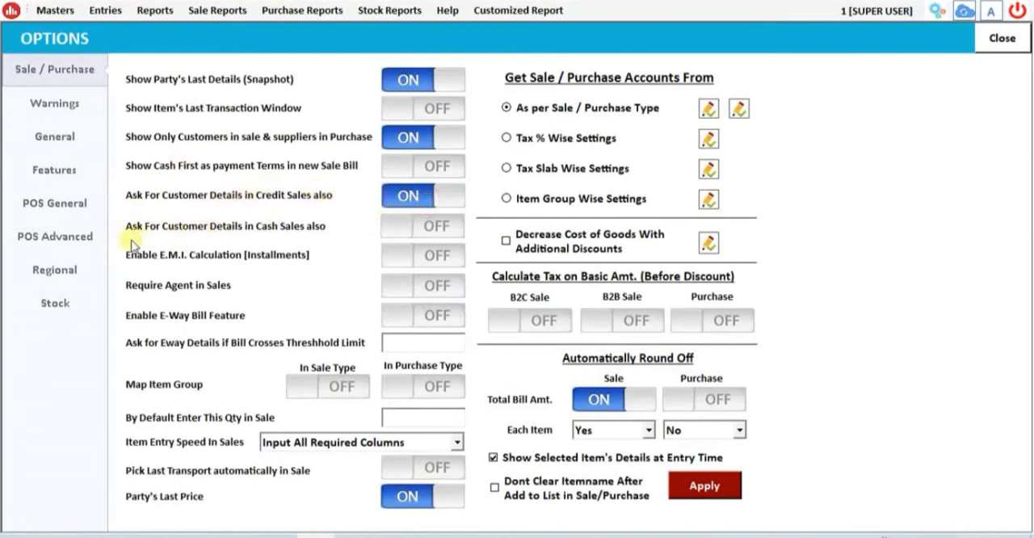
click(414, 234)
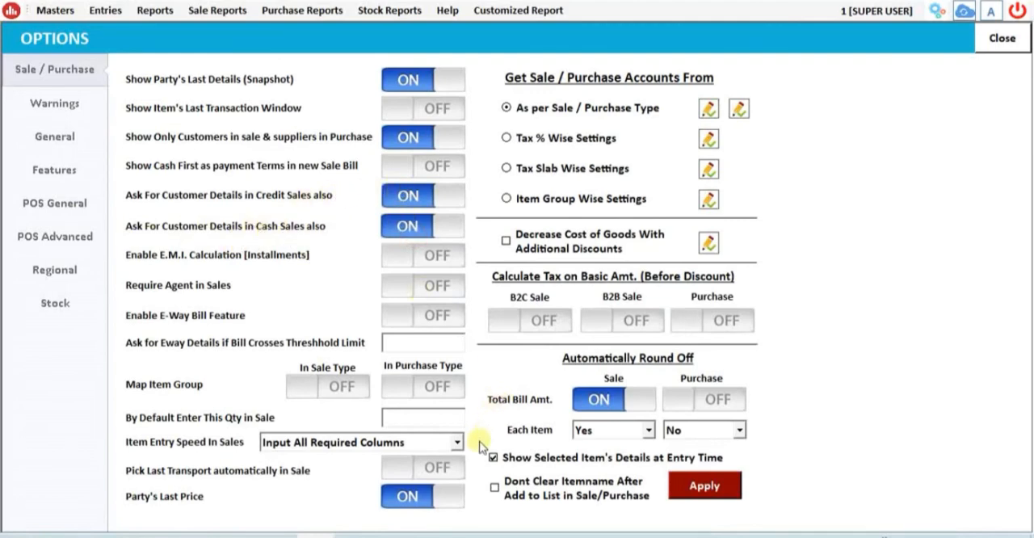
click(700, 487)
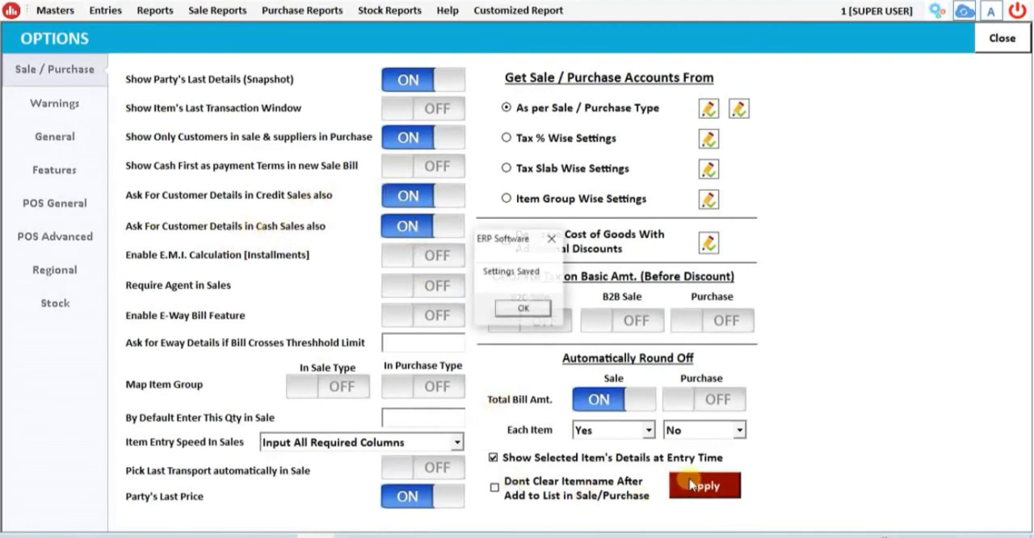
click(521, 308)
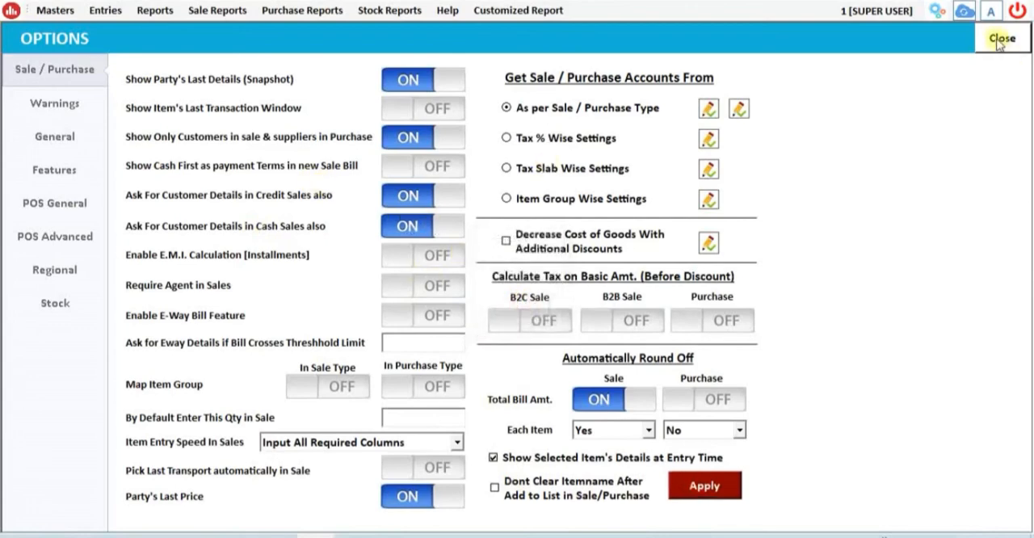
click(1000, 39)
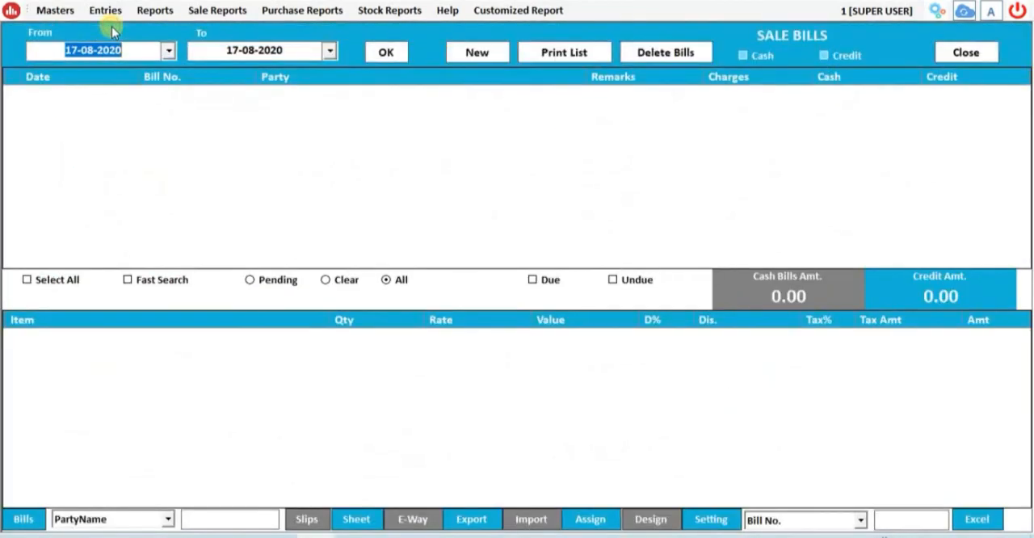
- Start a new sale bill dated 17-08-2020 with Credit terms
click(481, 52)
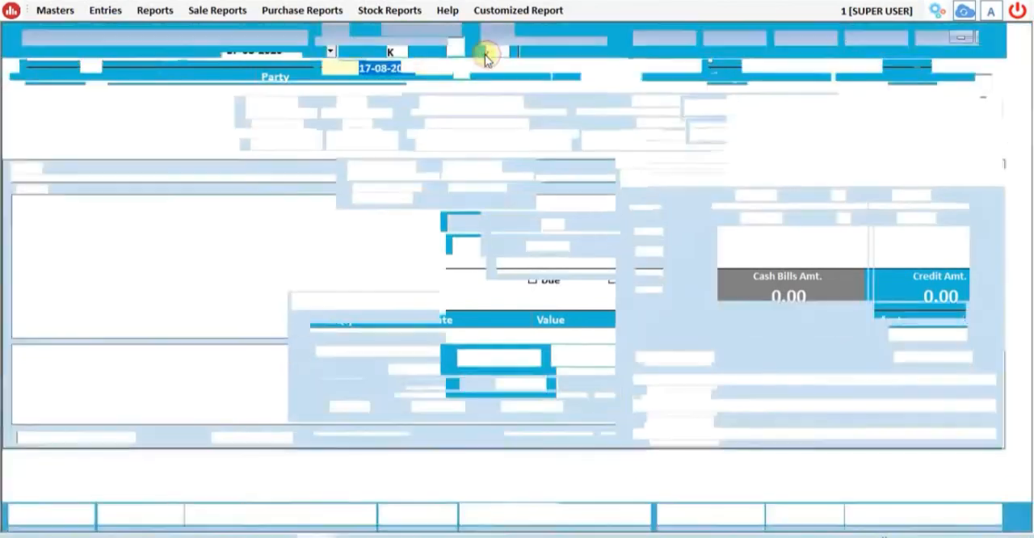
key(Return)
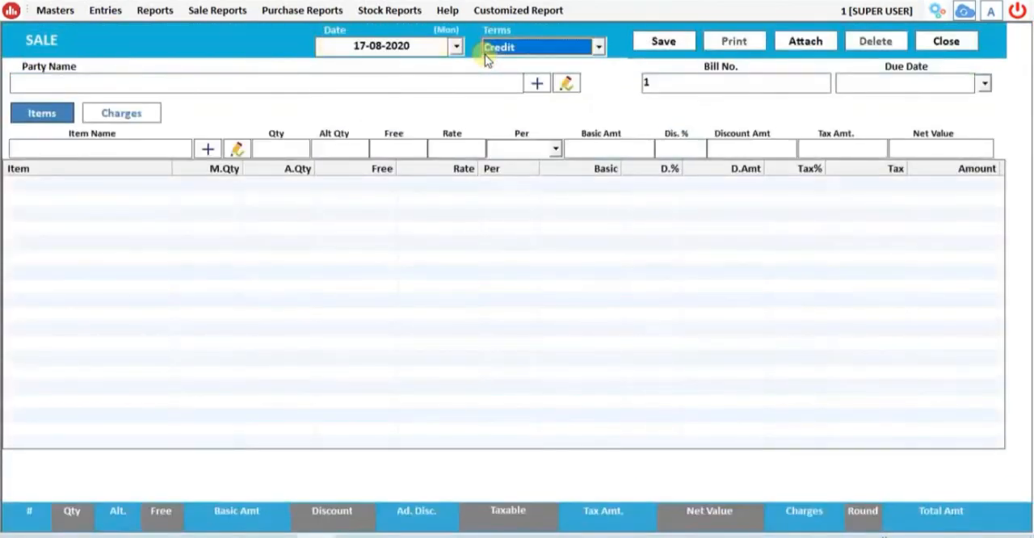
key(Return)
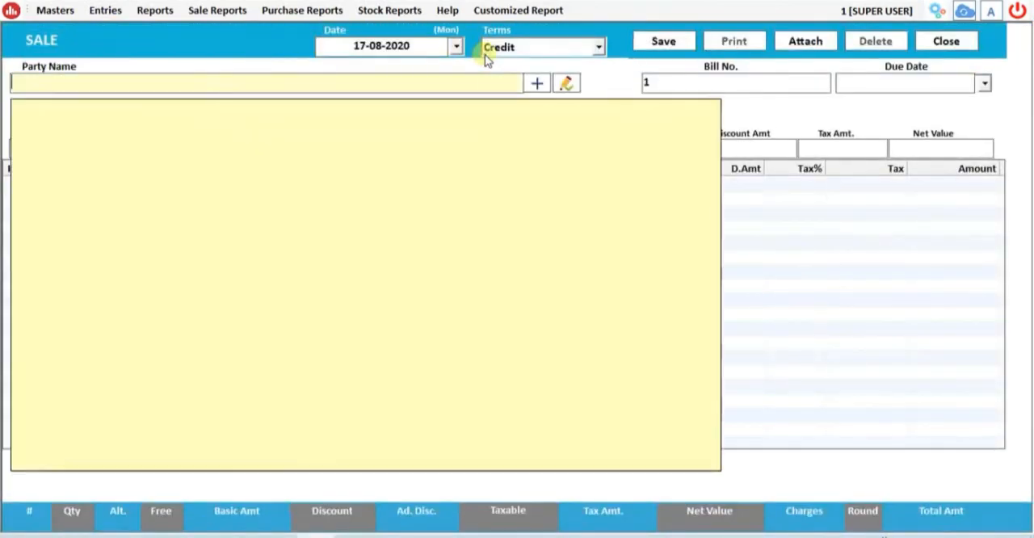
- Create a customer account with the commission agent's name and use it as the sale's party
key(F3)
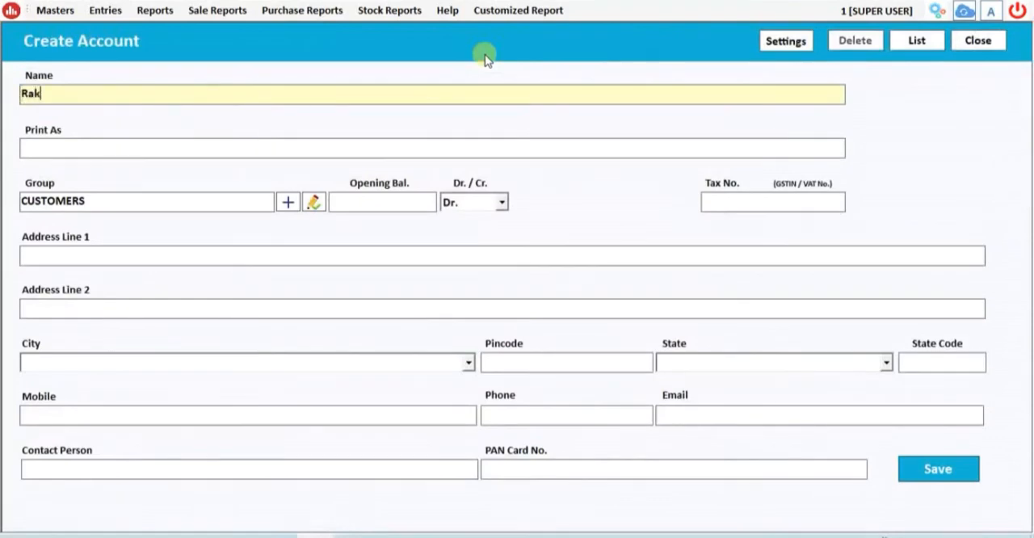
key(alt+s)
key(Return)
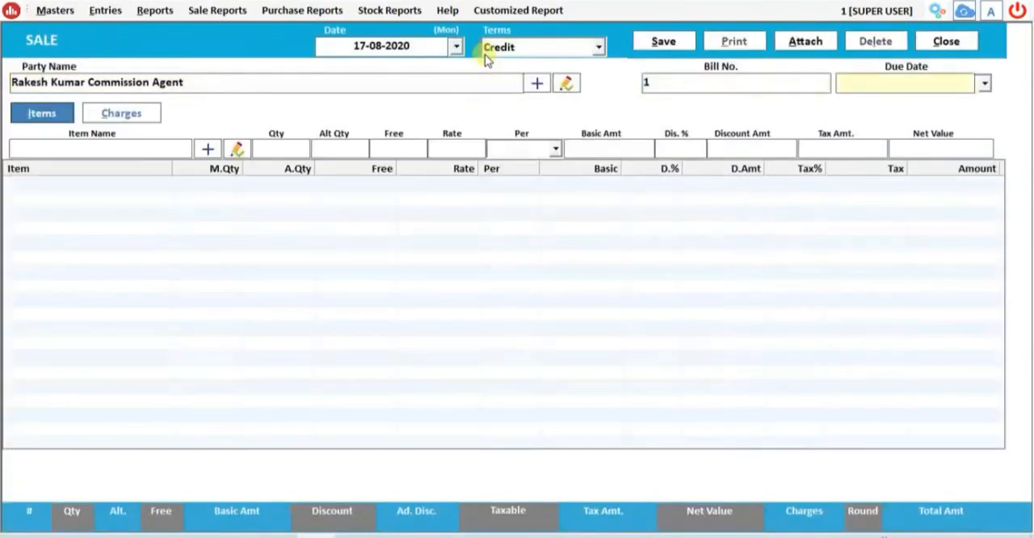
- Leave the due date empty and enter the customer's name in the sale's customer details
key(Return)
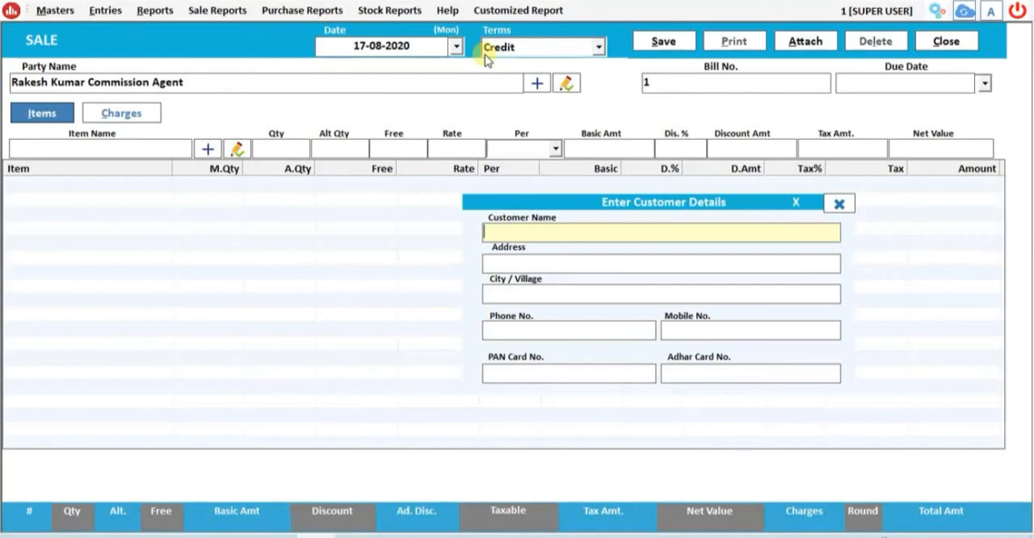
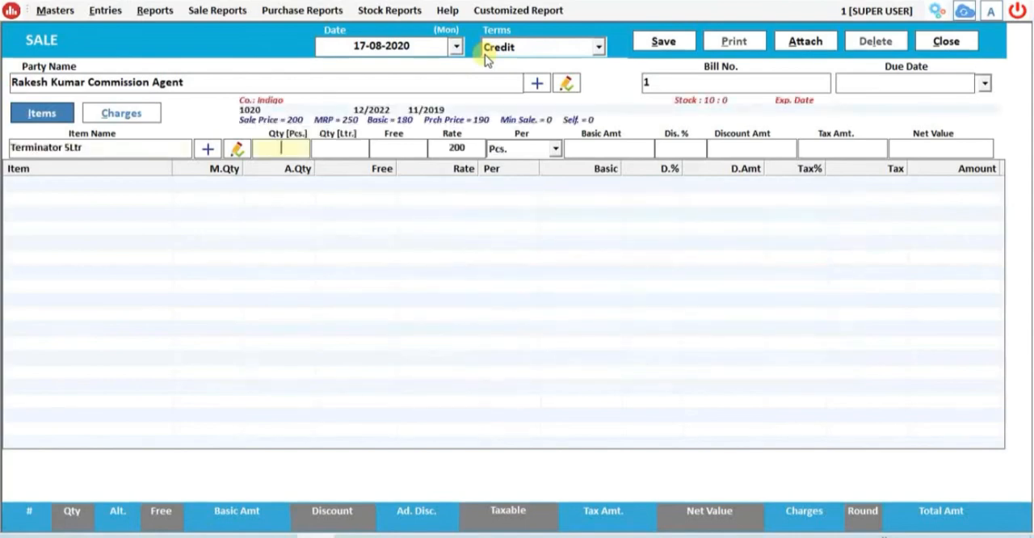
- Add 2 pieces of Terminator 5Ltr to the sale at rate 200 with a committed price of 150 and no discount
text(2)
key(Return)
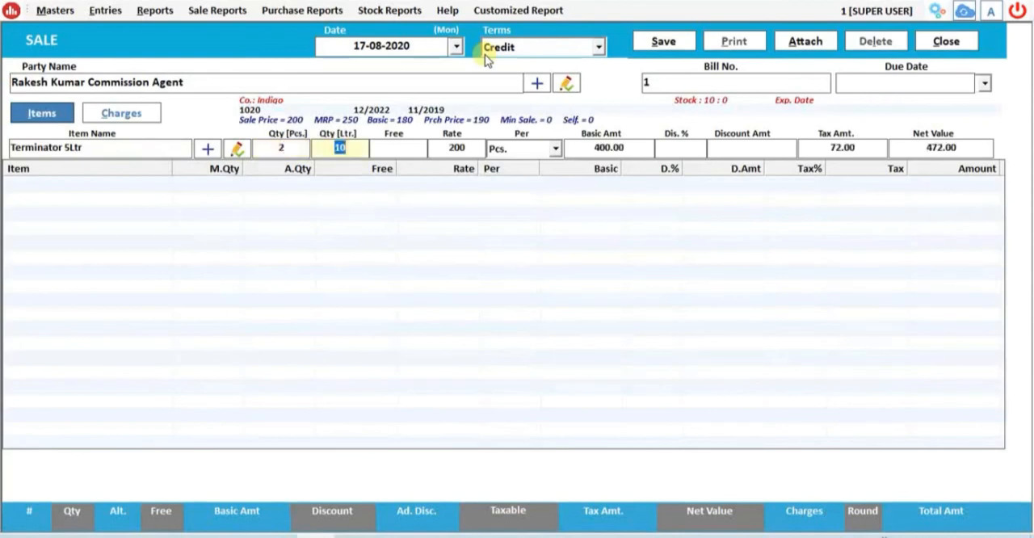
key(Return)
key(Return)
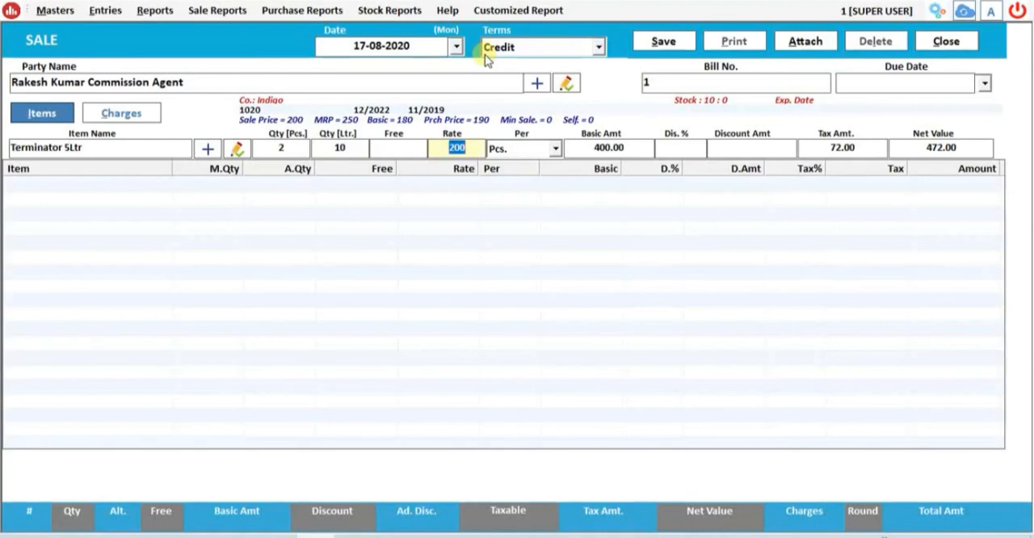
key(Return)
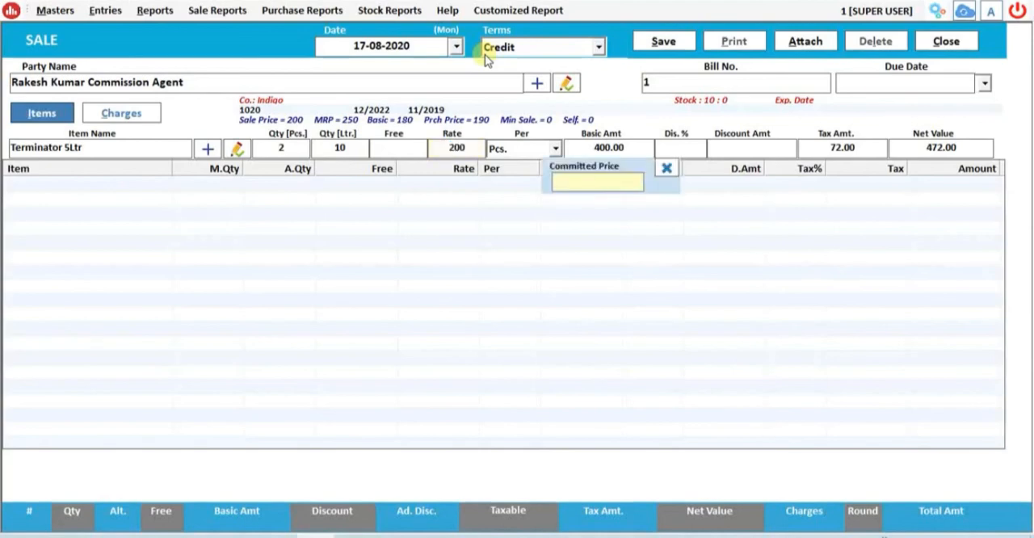
text(150)
key(Return)
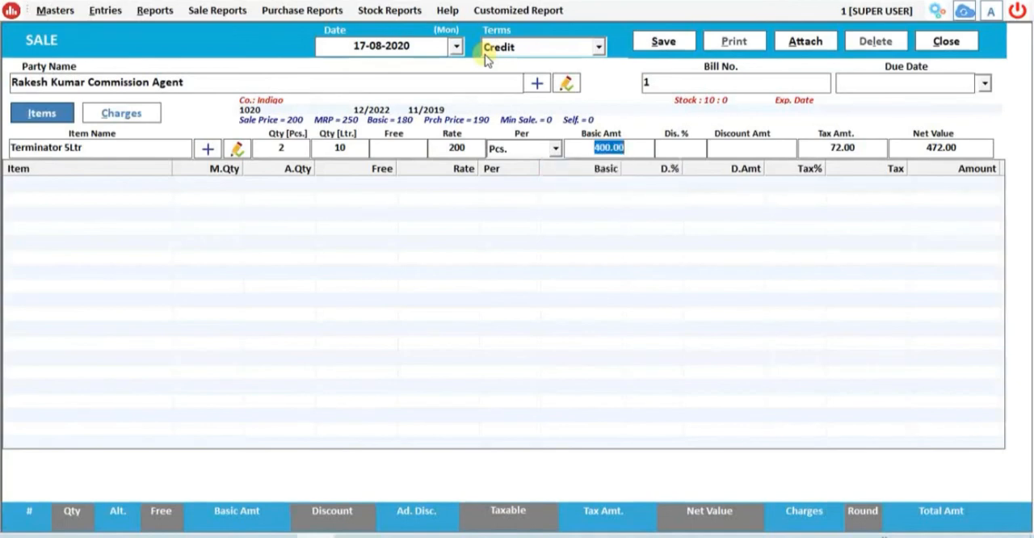
key(Return)
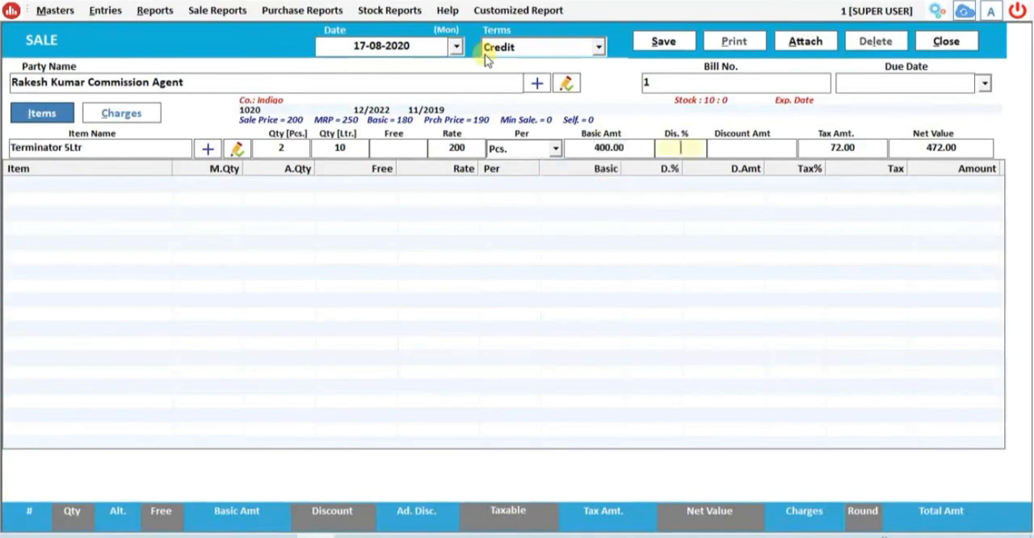
key(Return)
key(Return)
key(Return)
key(Return)
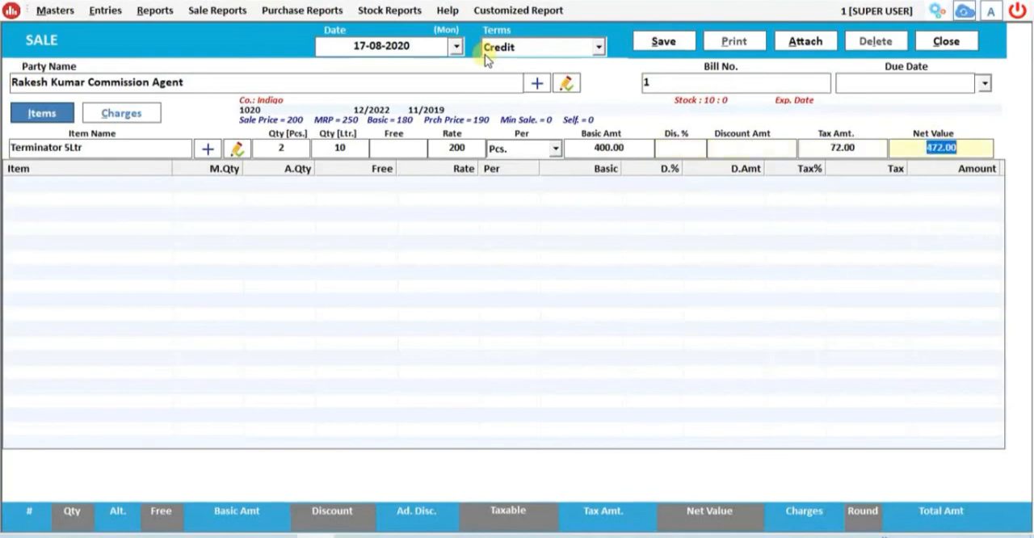
- Save the sale bill and answer the save and bill print prompts
click(677, 38)
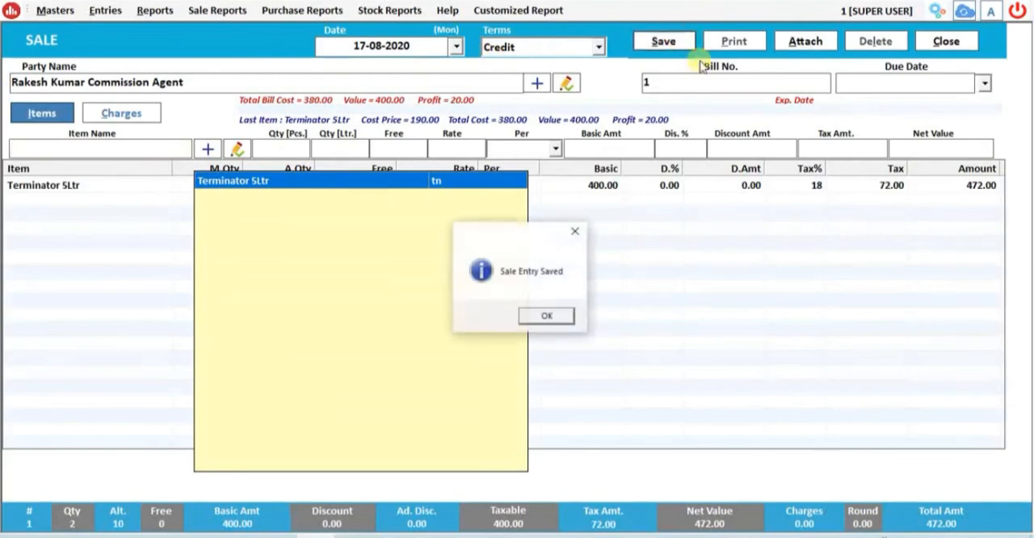
click(546, 315)
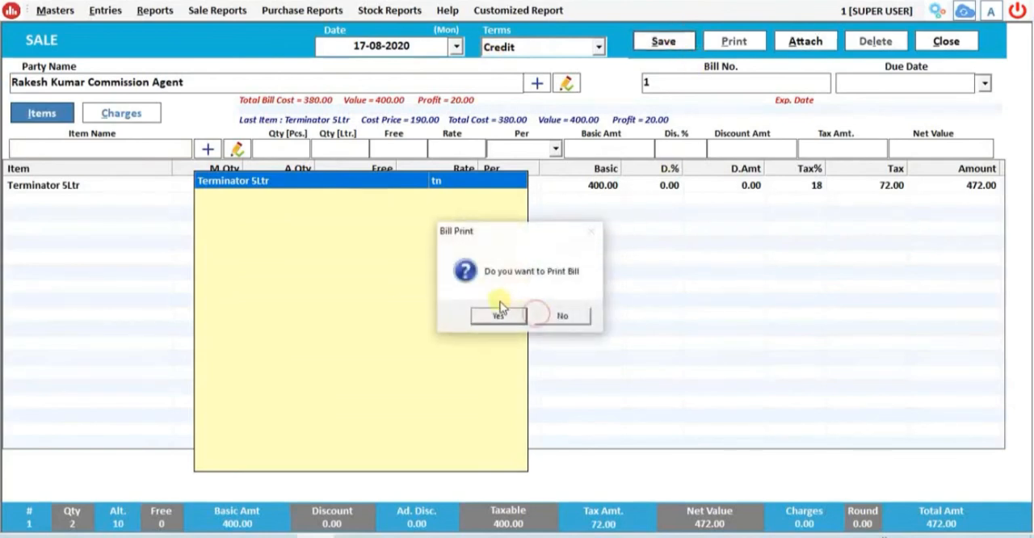
click(496, 315)
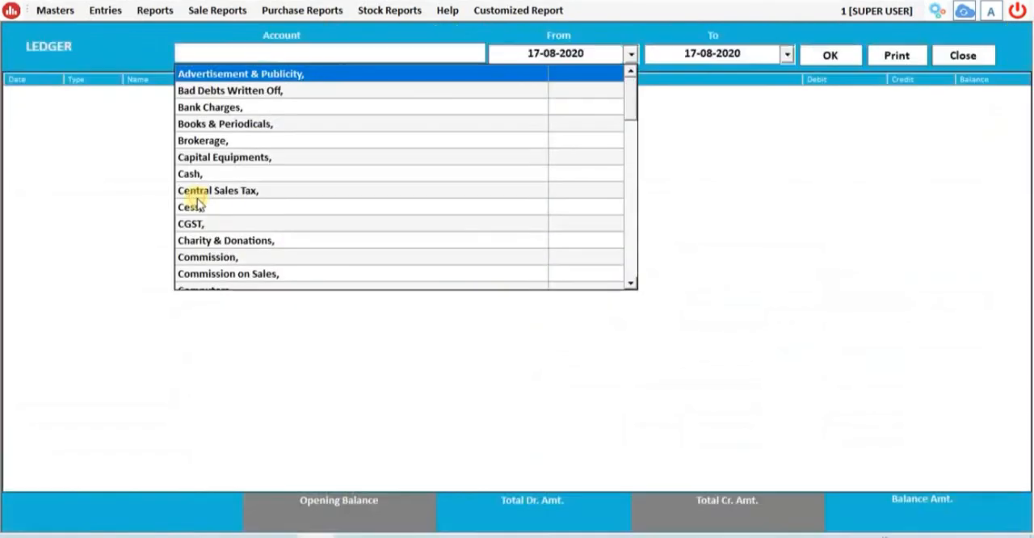
- Show the commission agent's account ledger for 17-08-2020 and check how the sale is posted
text(RAKE)
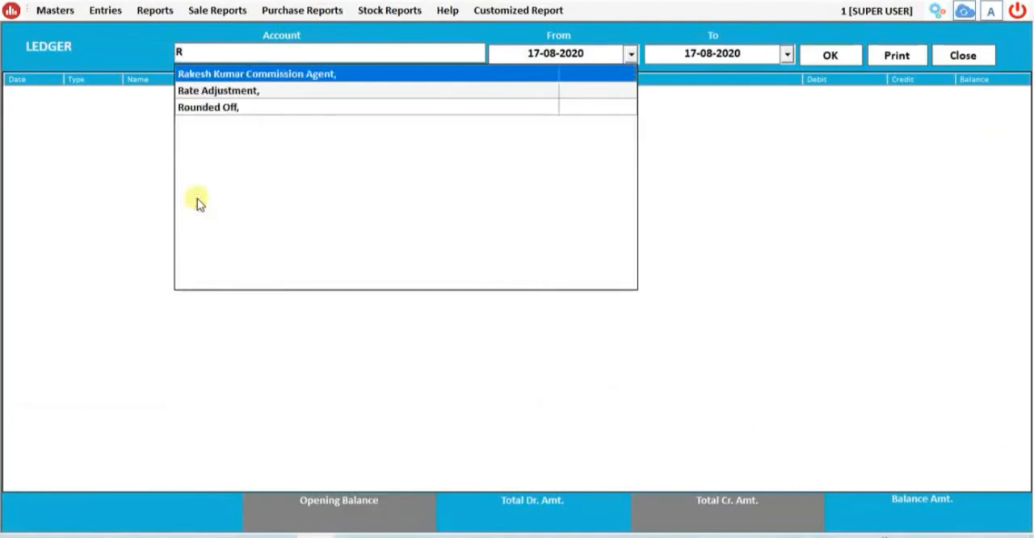
key(Return)
key(Return)
key(Return)
key(Return)
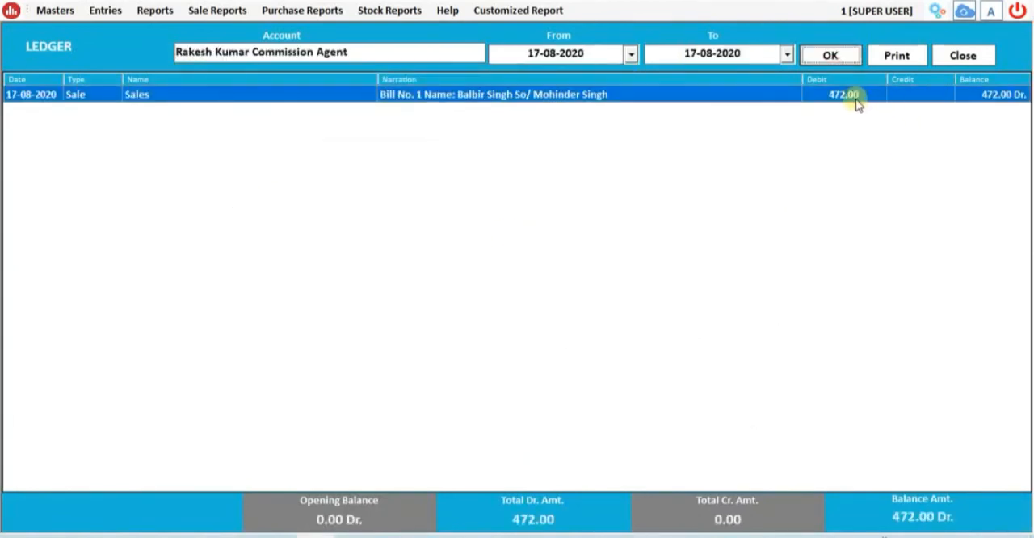
click(327, 251)
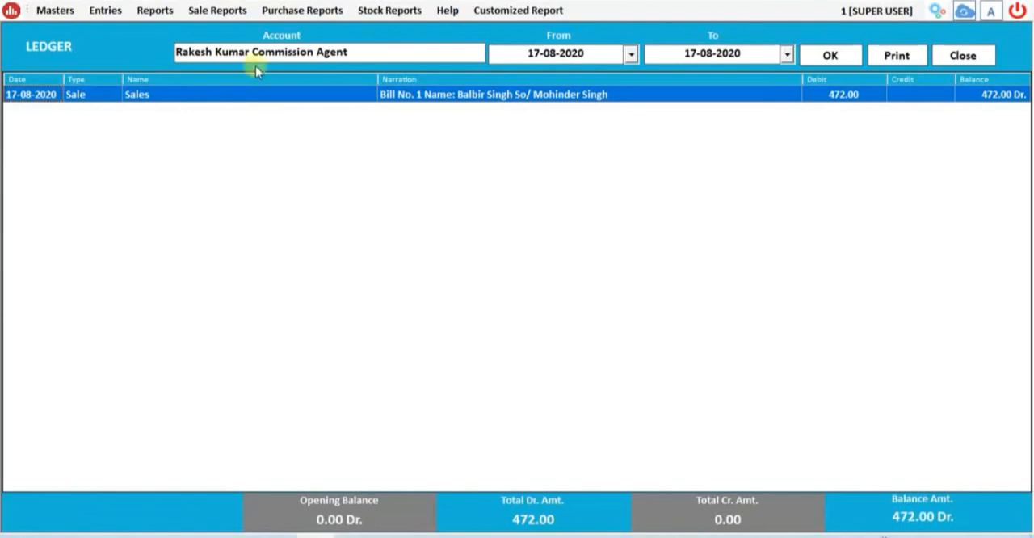
- Generate the customer-wise rate difference sales report for the commission agent for 17-08-2020
click(169, 20)
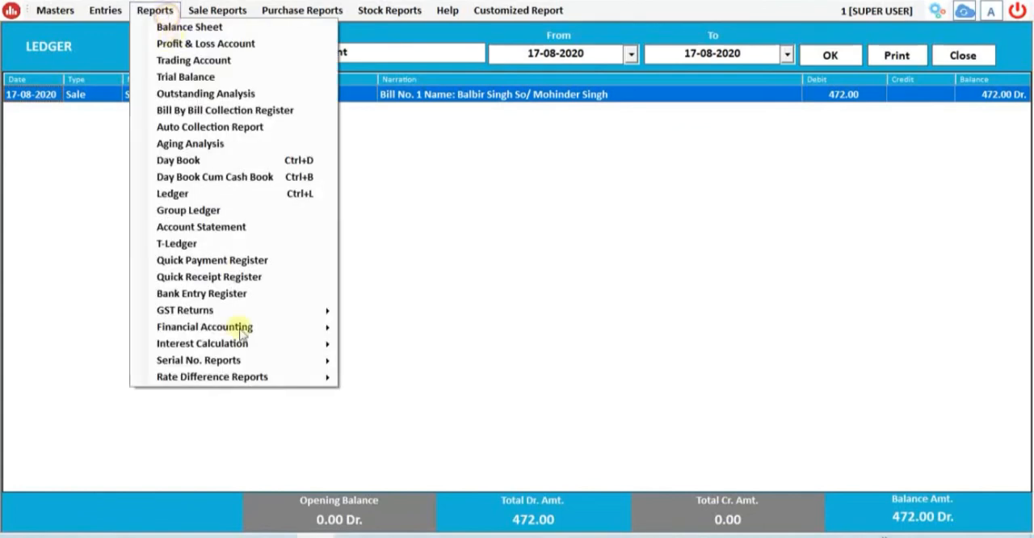
mouse_move(253, 387)
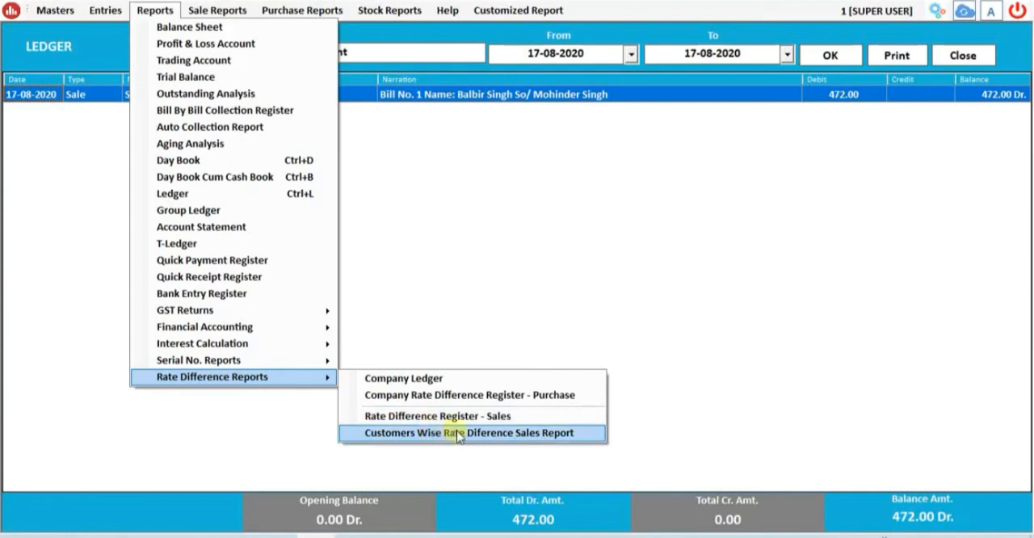
click(551, 435)
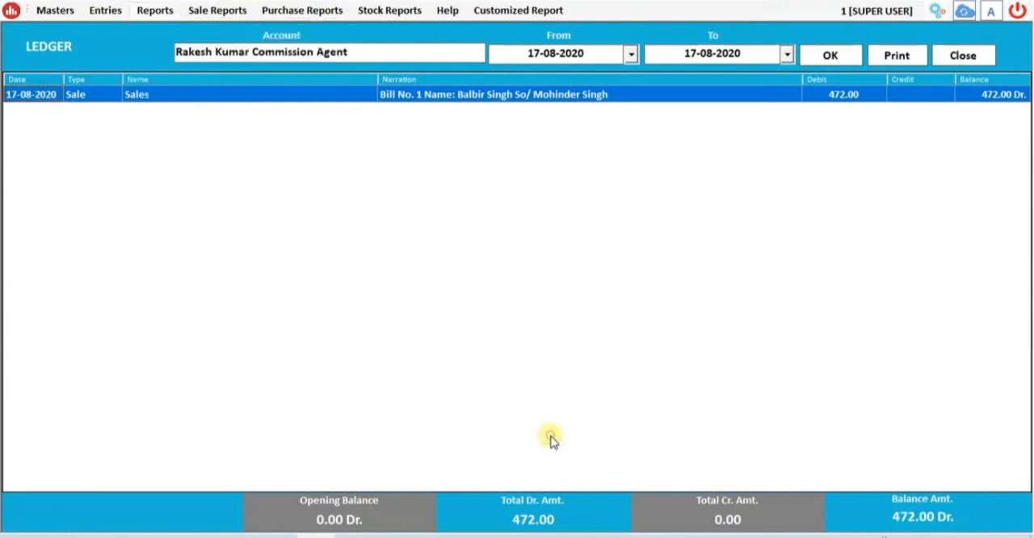
click(394, 126)
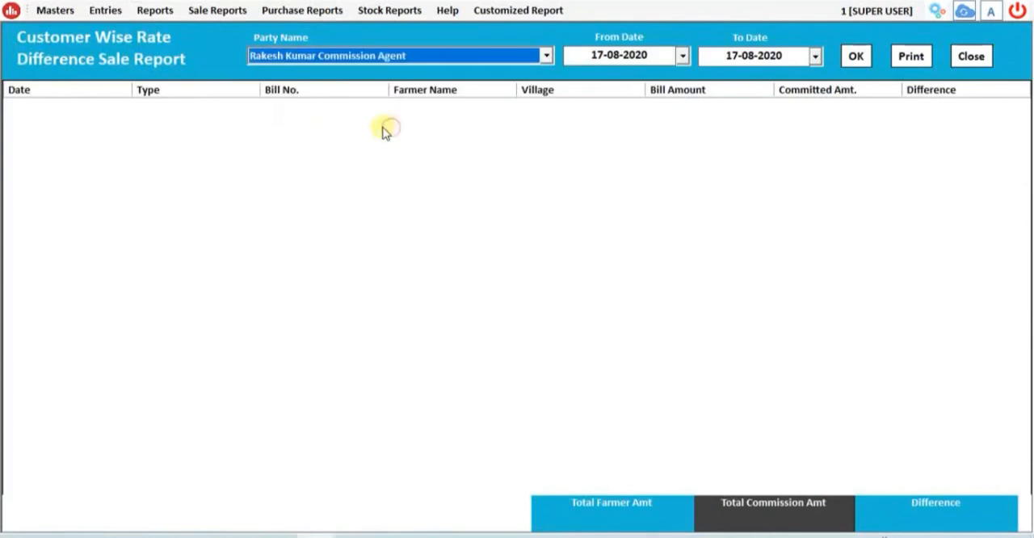
click(855, 55)
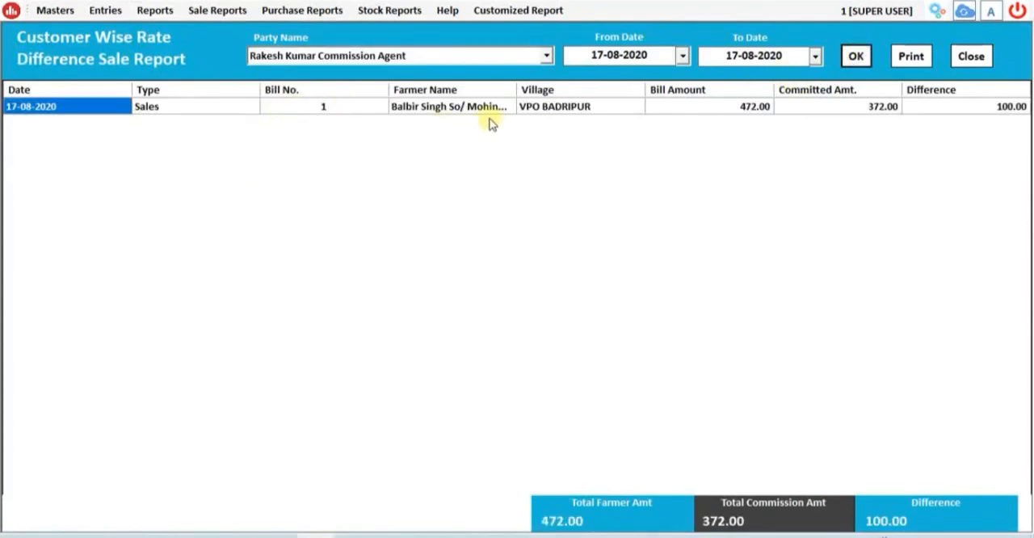
- Examine the bill's number, farmer name, village, bill amount, committed amount and difference, and close the customer-wise report
click(364, 114)
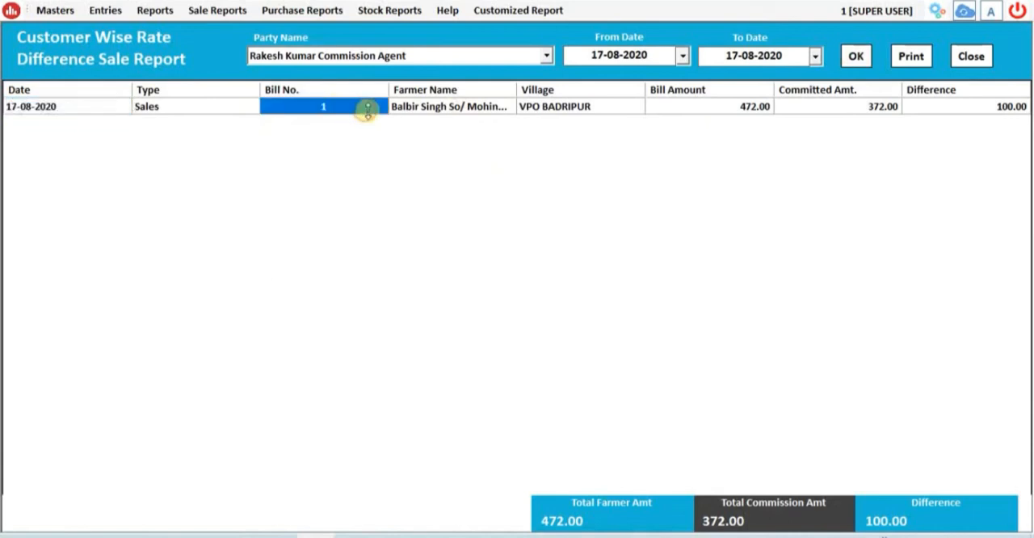
click(441, 111)
click(563, 113)
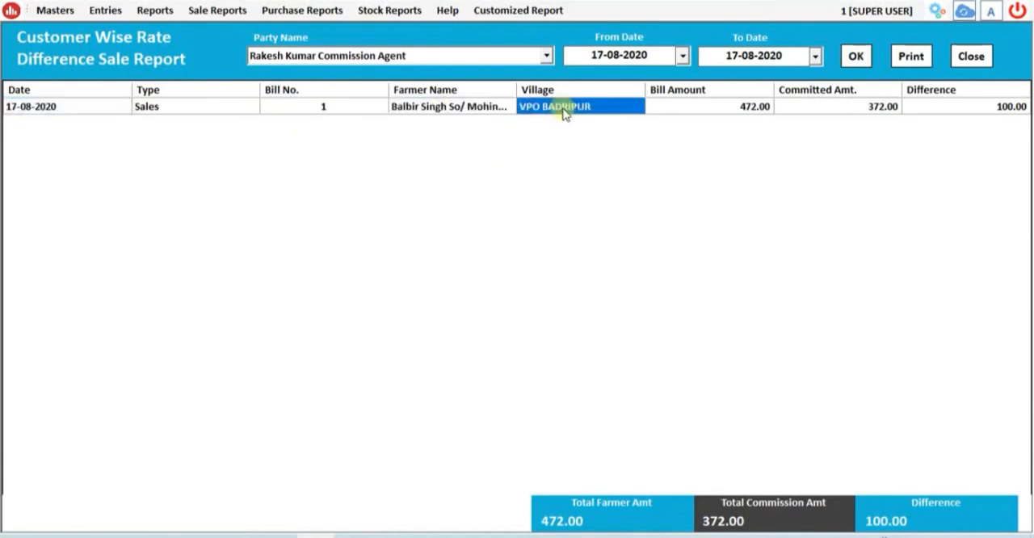
click(691, 106)
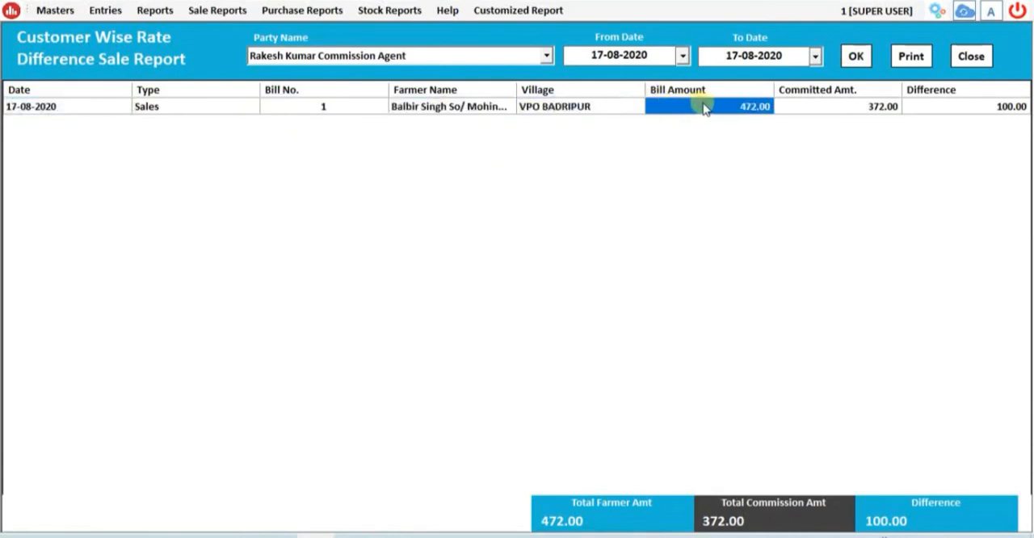
click(847, 109)
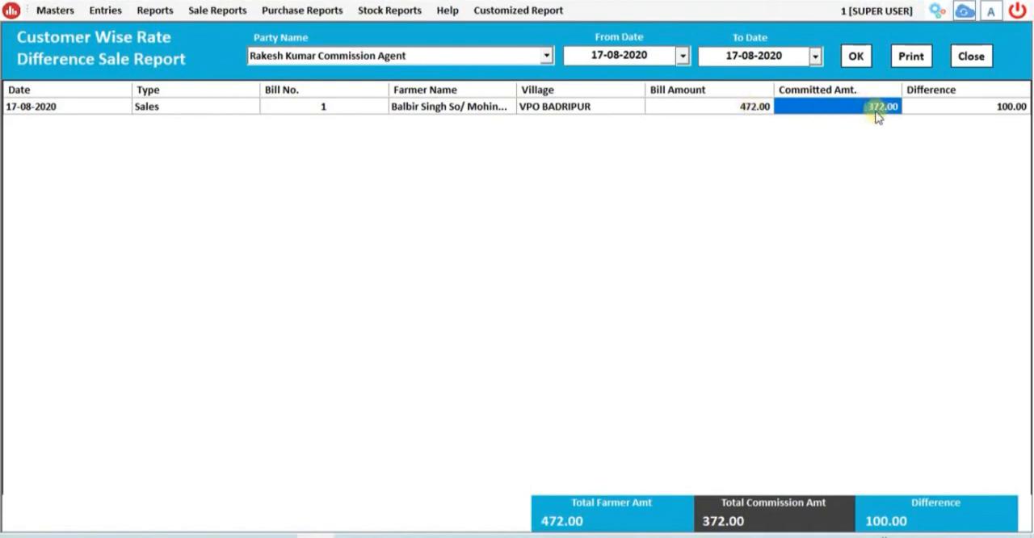
click(958, 108)
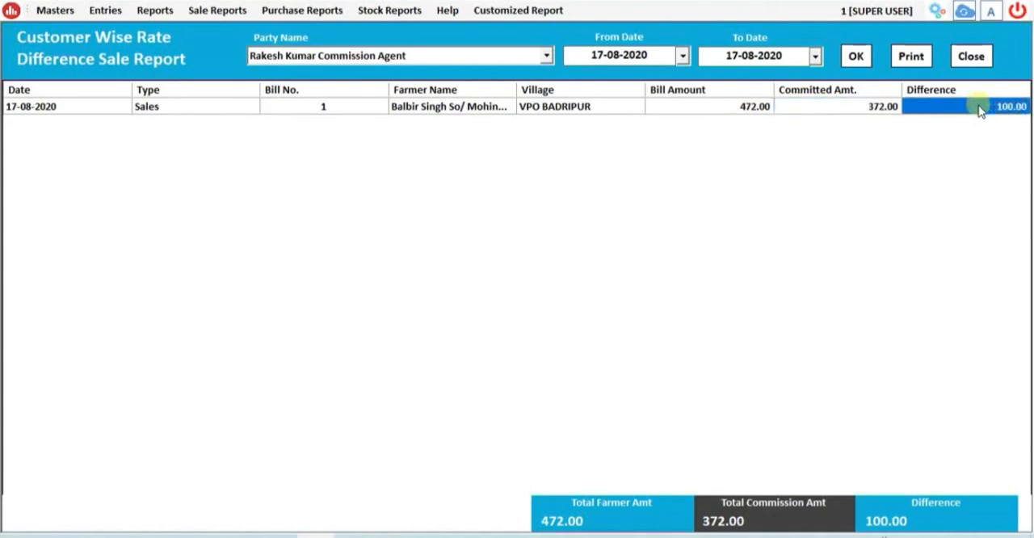
drag(978, 109, 86, 97)
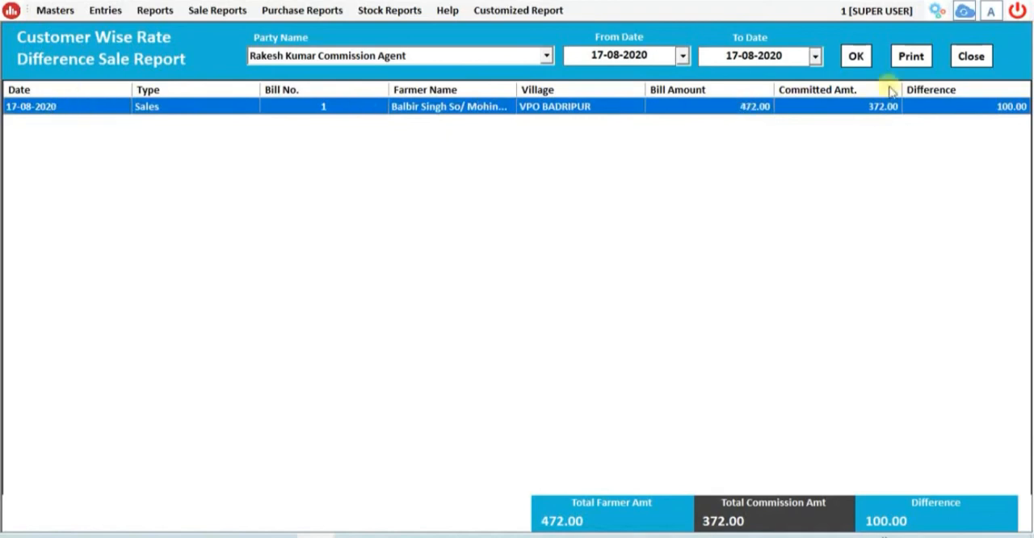
click(949, 53)
- Generate the sales rate difference register for 17-08-2020, review its committed price and difference columns, and close it
click(155, 9)
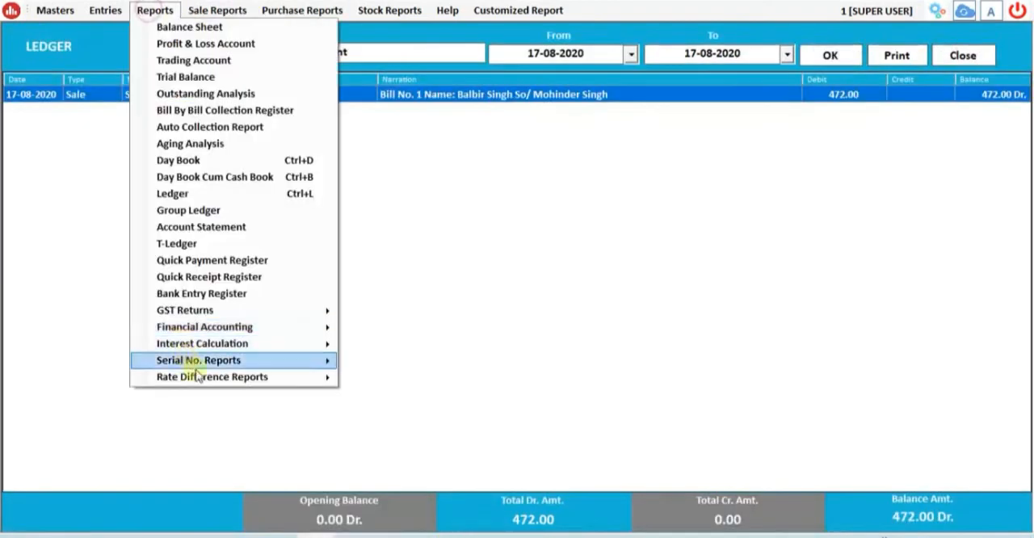
mouse_move(205, 382)
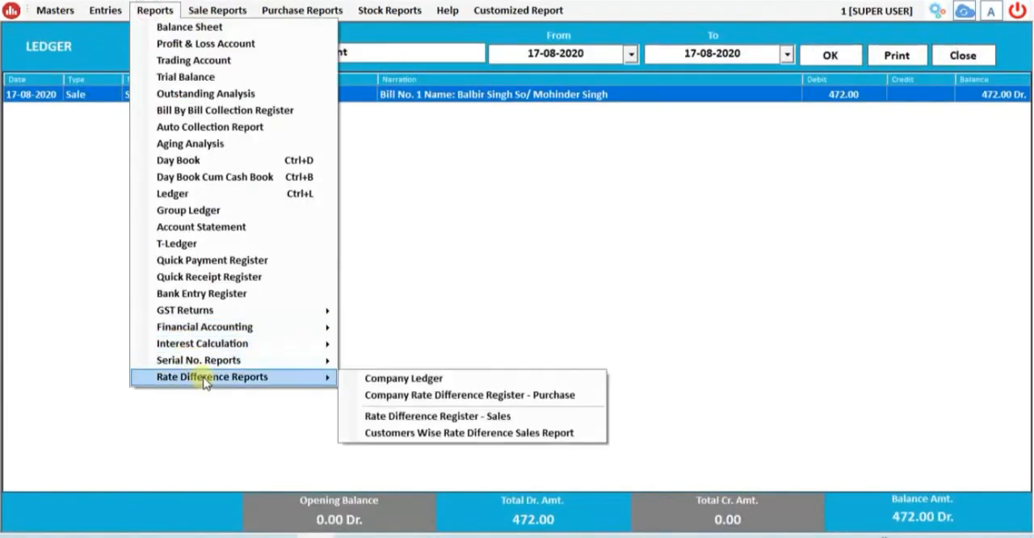
click(514, 416)
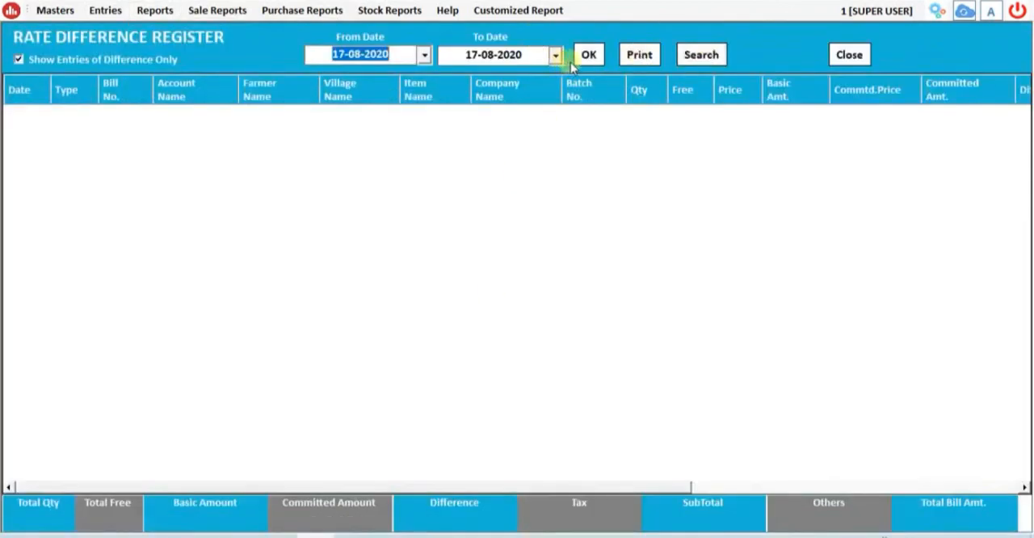
click(580, 57)
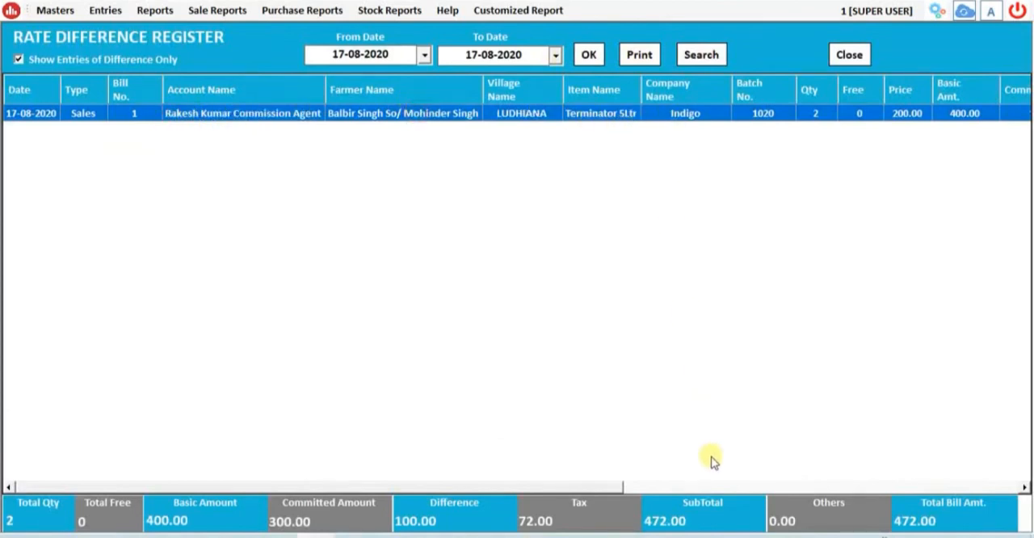
click(681, 487)
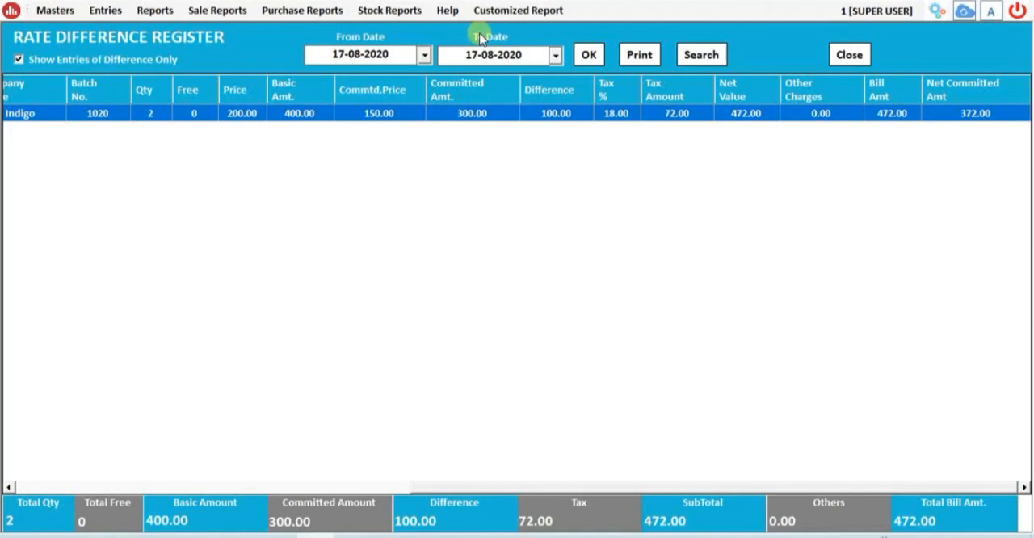
click(849, 54)
- View the day book for 17-08-2020 to check the purchase and sale postings, and close it
click(154, 10)
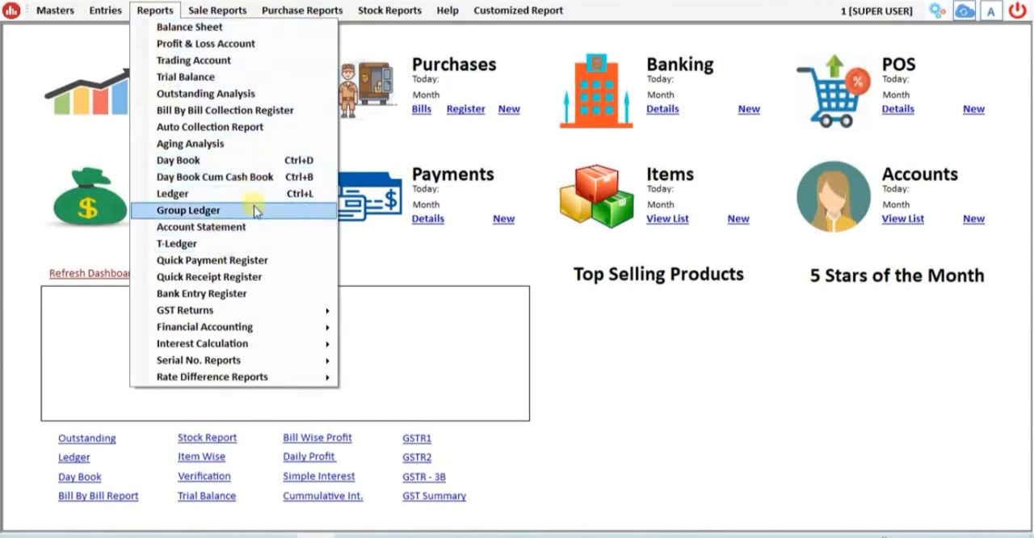
click(260, 160)
click(637, 50)
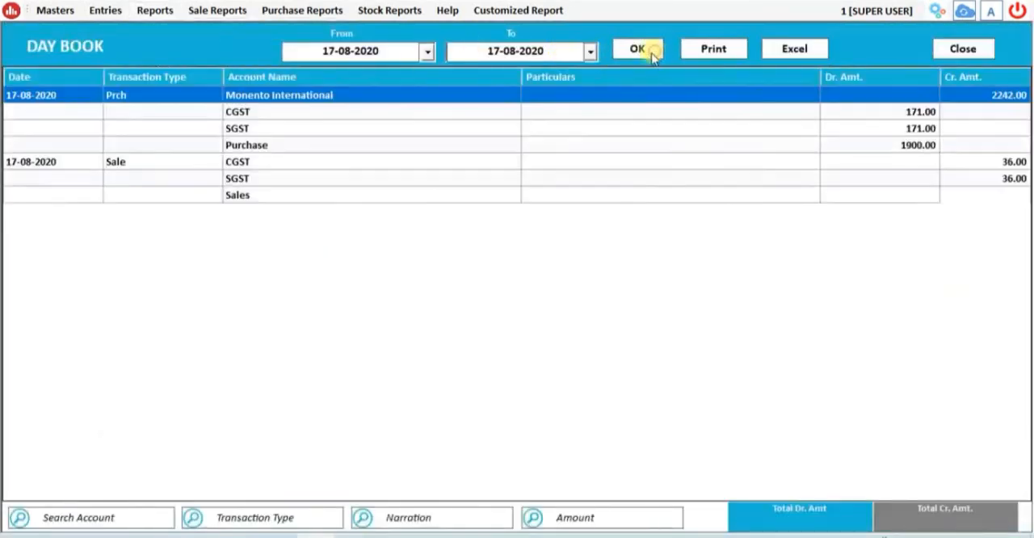
click(984, 42)
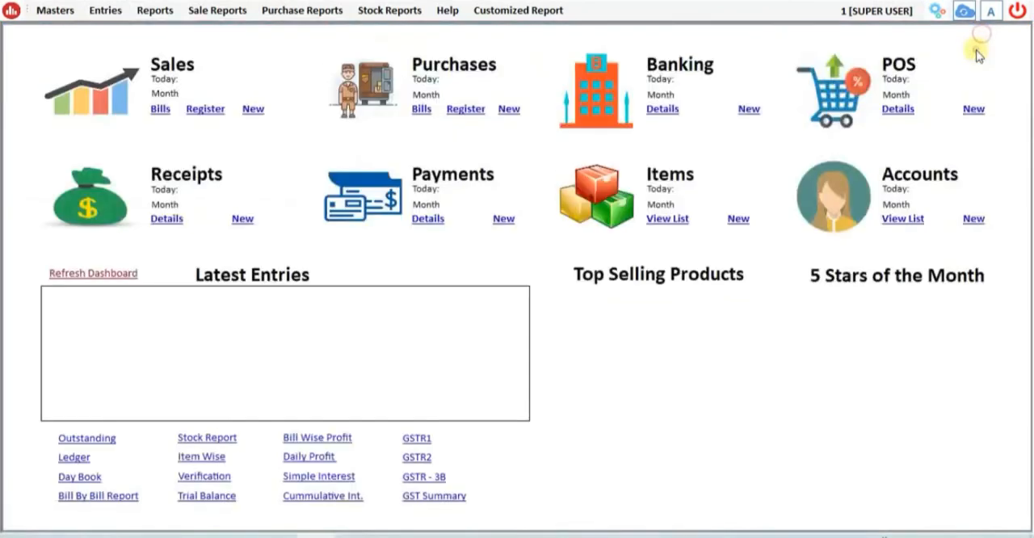
- View the B2C-Small section of the GSTR-1 return, and close the GST return screens
click(156, 11)
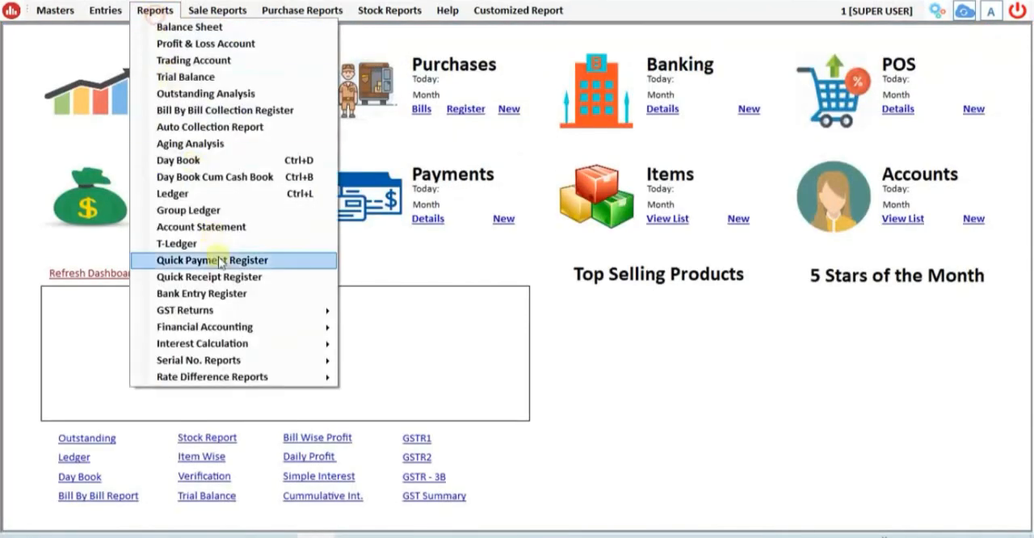
mouse_move(272, 313)
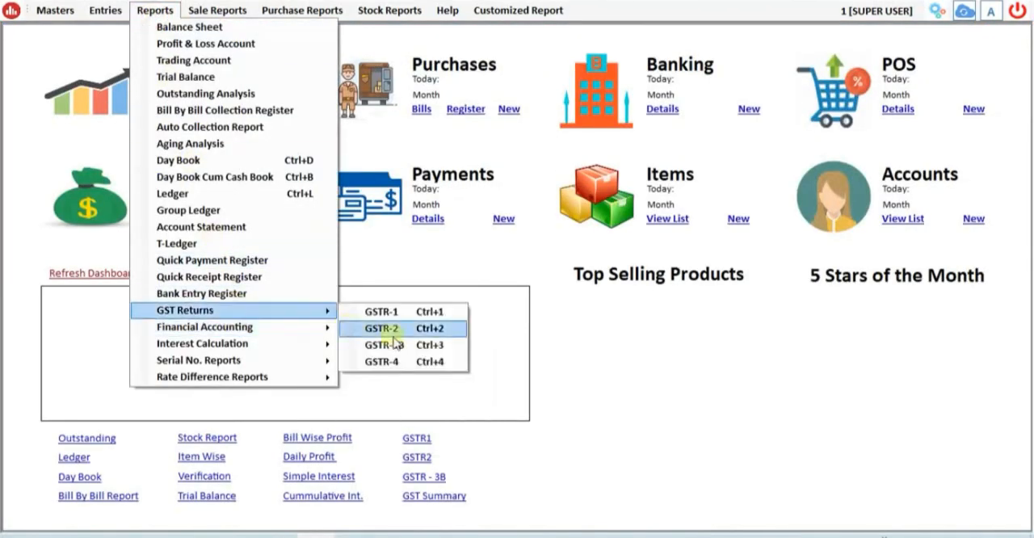
click(429, 312)
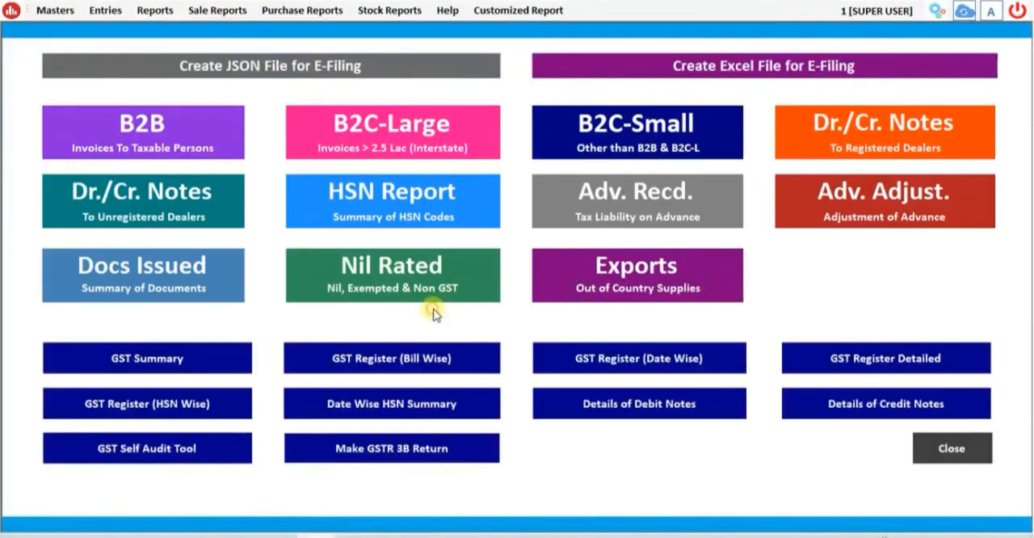
click(602, 123)
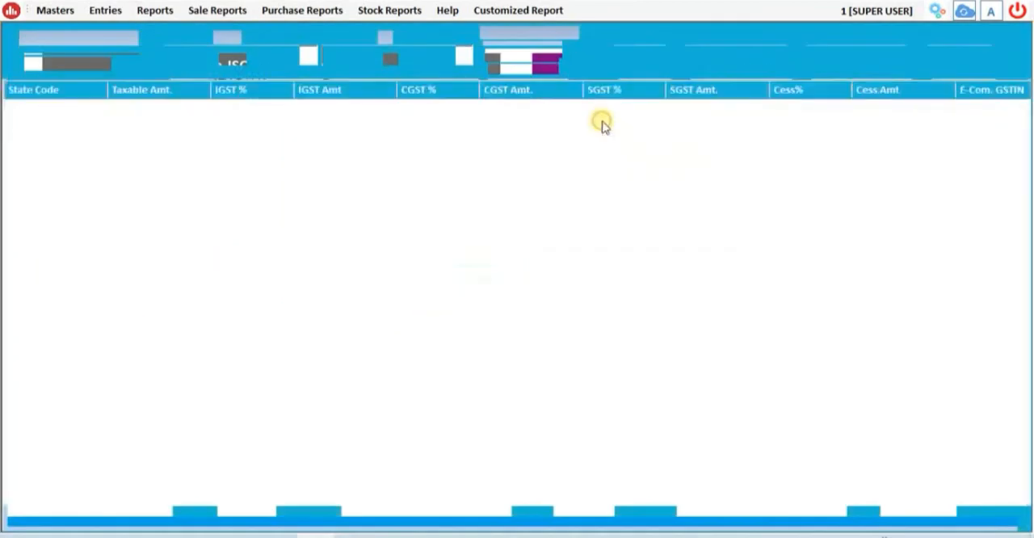
key(Escape)
key(Escape)
- Generate the sale register for 17-08-2020, review the bill's item, batch, price and tax columns, and close it
click(212, 11)
click(217, 27)
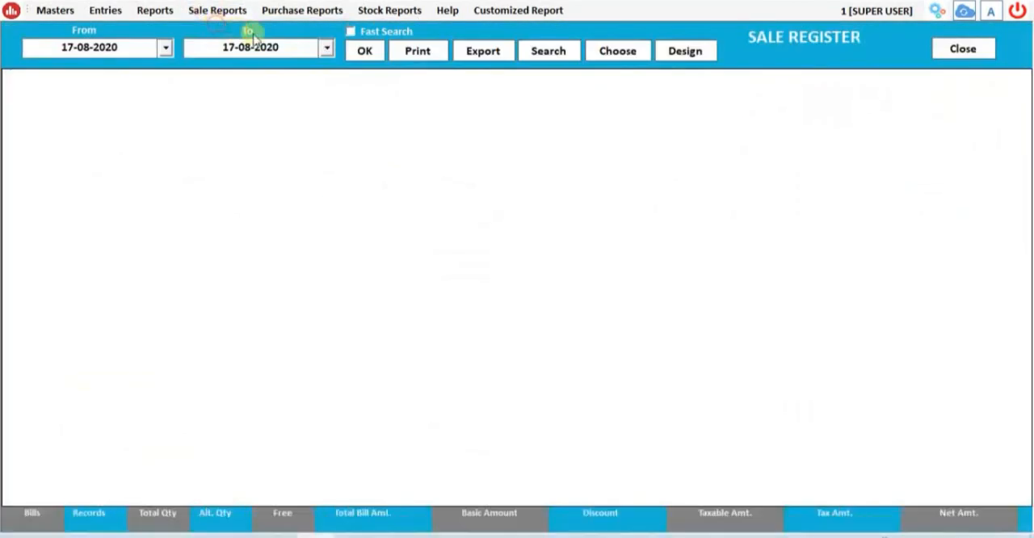
click(365, 51)
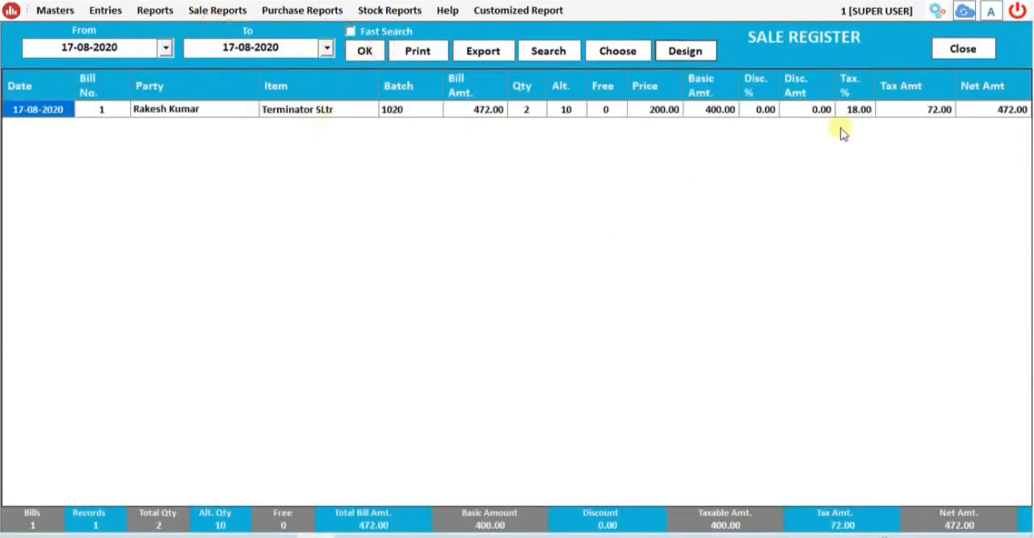
key(Escape)
- Generate the item-wise sale summary for 17-08-2020 to review quantities and values sold
click(234, 11)
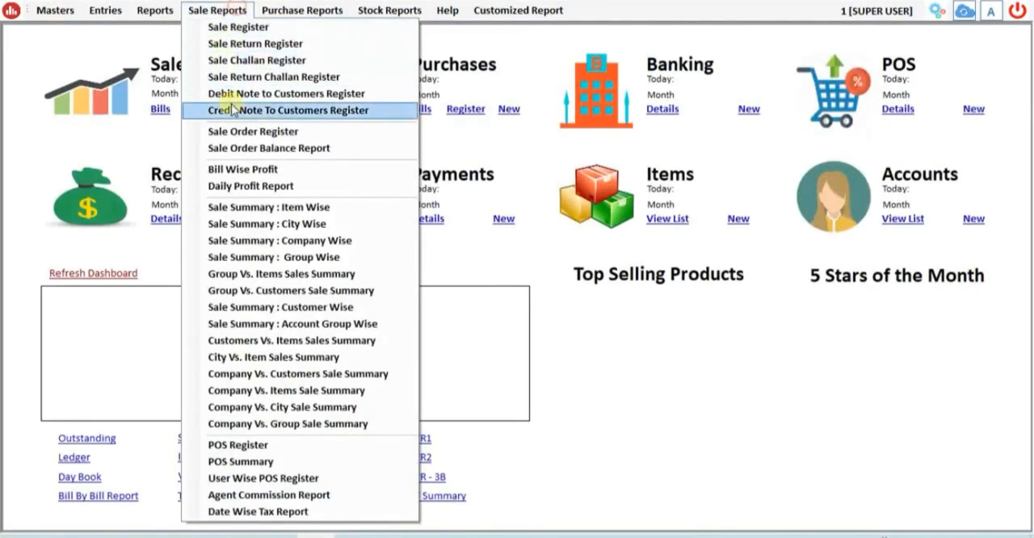
click(278, 209)
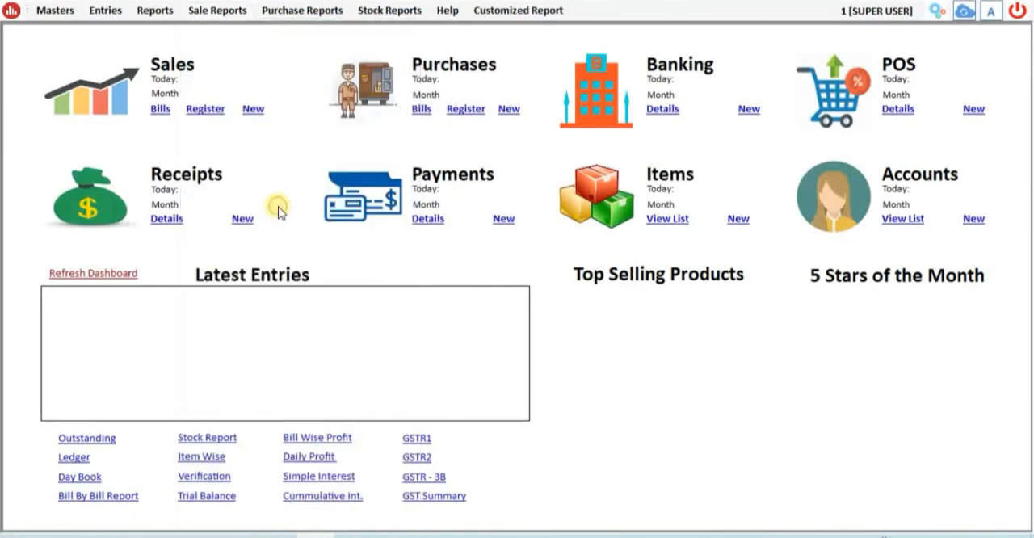
click(649, 54)
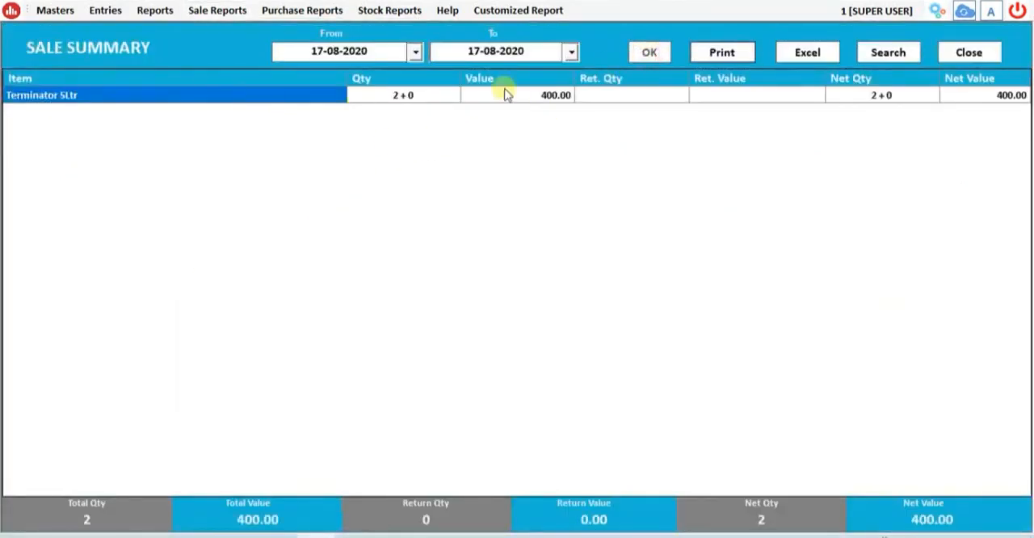
- Look through the list of available sale reports
click(215, 12)
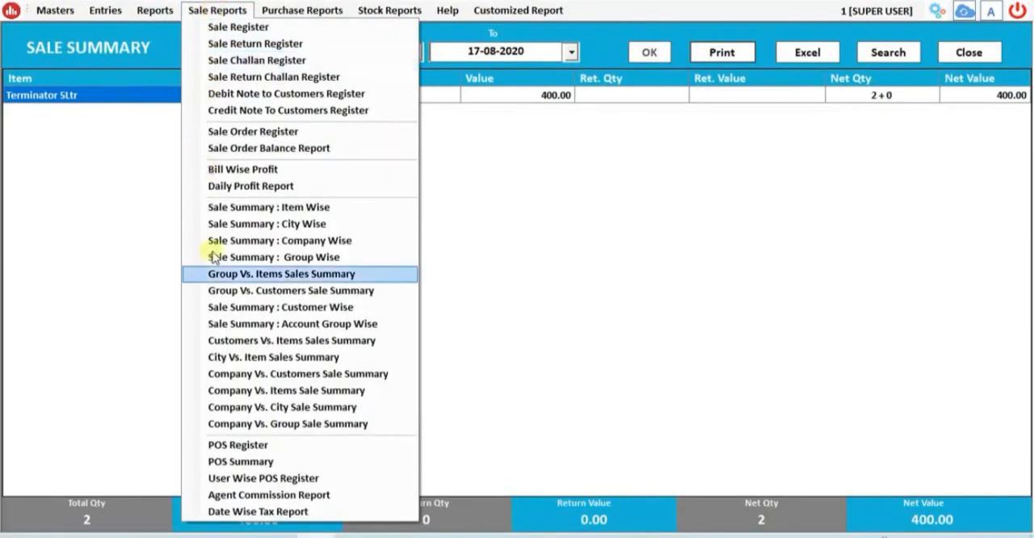